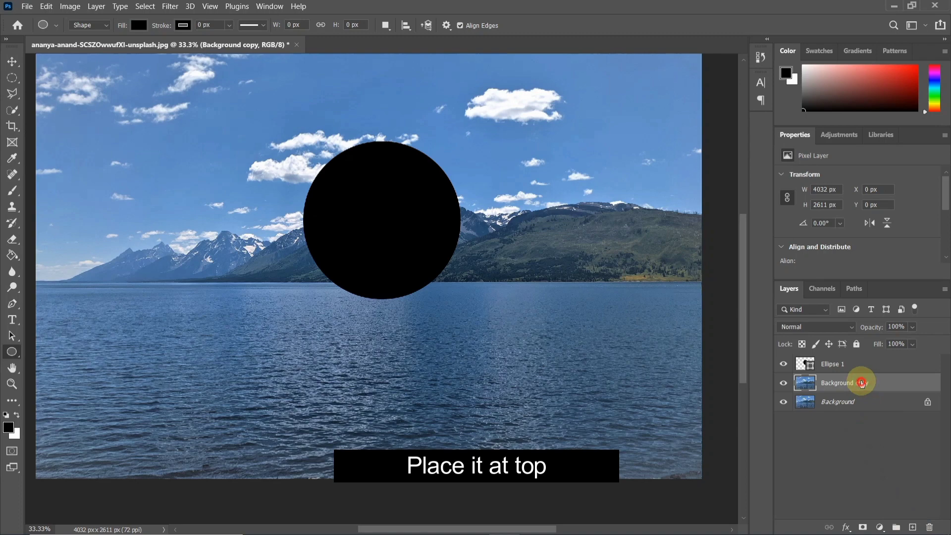
Move the Background copy layer above Ellipse 1 and apply the Spherize filter to it with an amount of 100%
left_click_drag(862, 382, 859, 364)
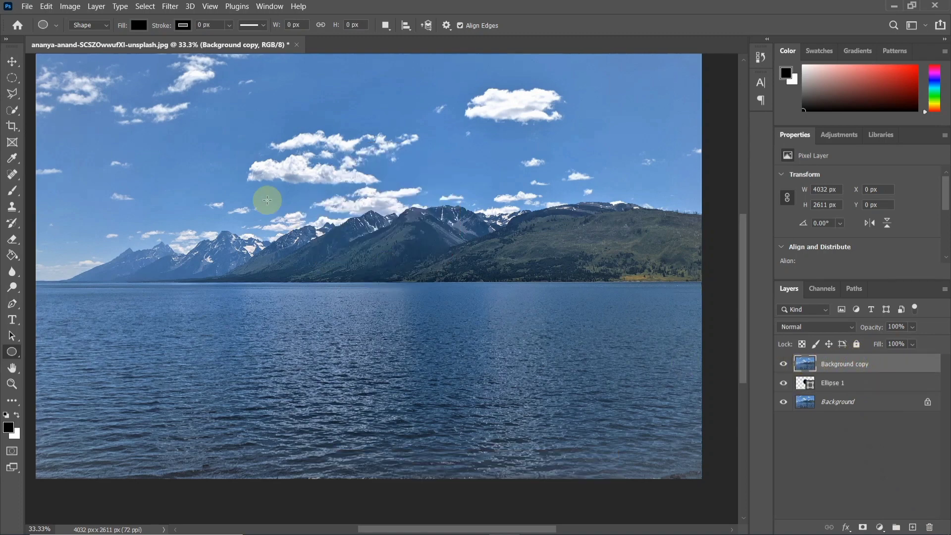
left_click(167, 10)
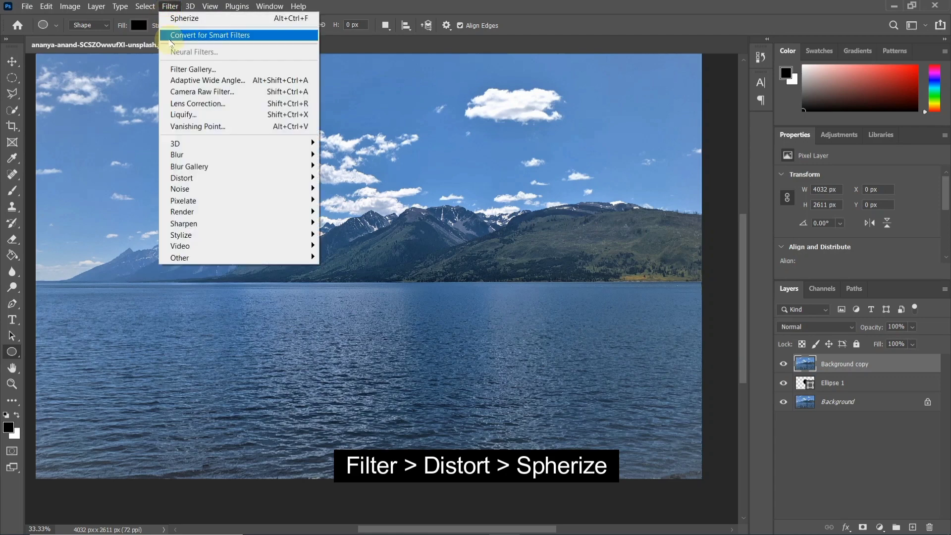
mouse_move(187, 178)
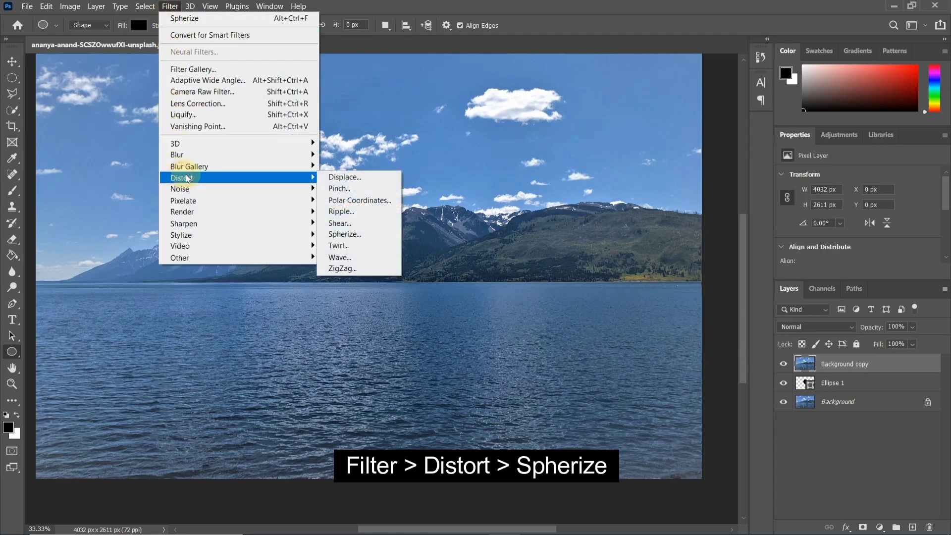
left_click(358, 234)
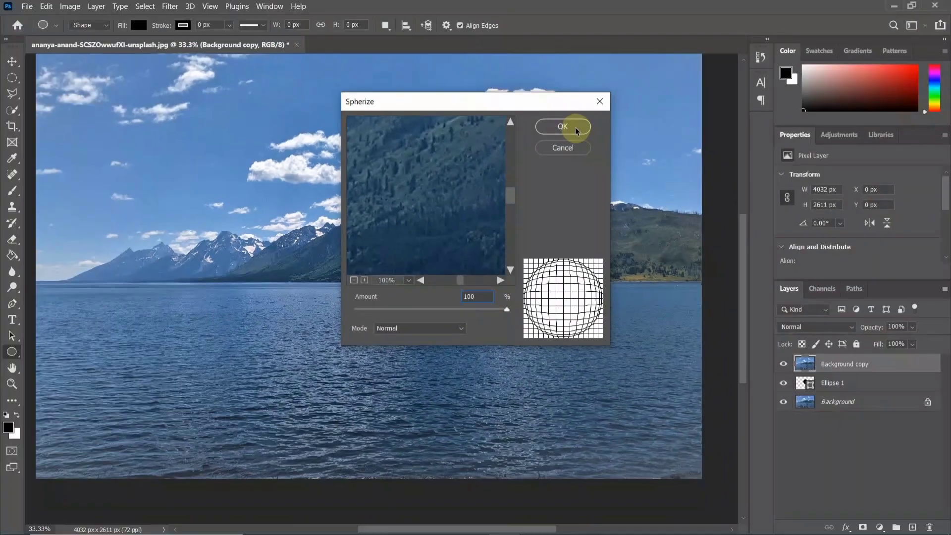
left_click(693, 83)
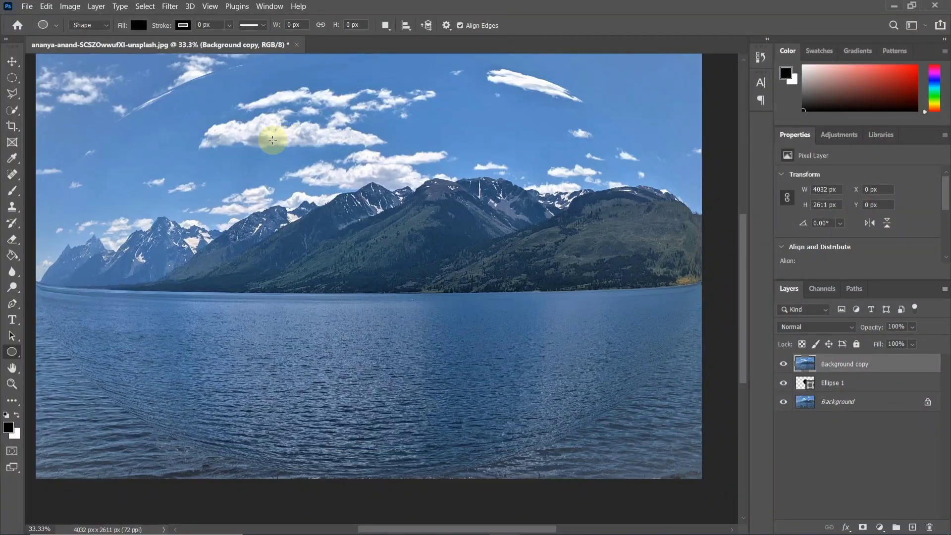
Scale the spherized Background copy down proportionally to about 34.6% and position it over the black circle
scroll(252, 154, "down", 1)
left_click_drag(258, 153, 261, 191)
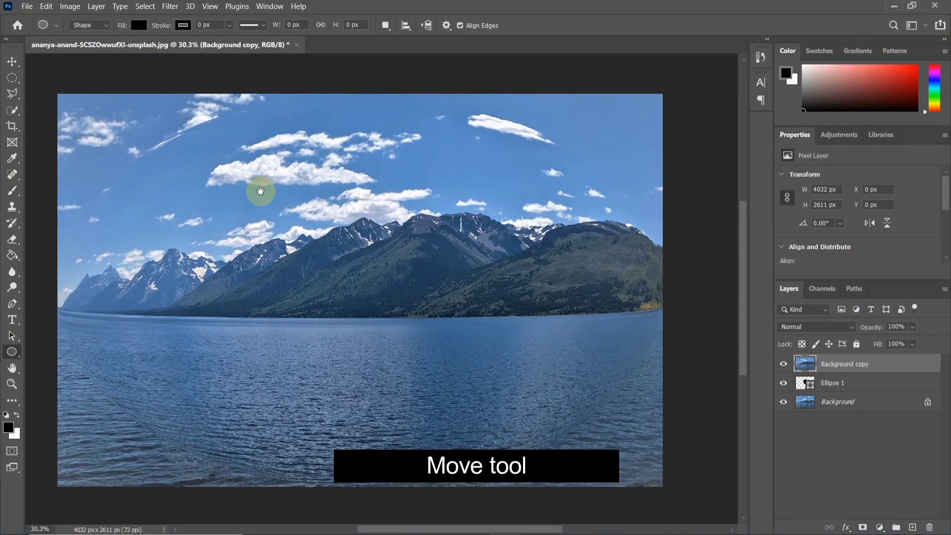
left_click(13, 61)
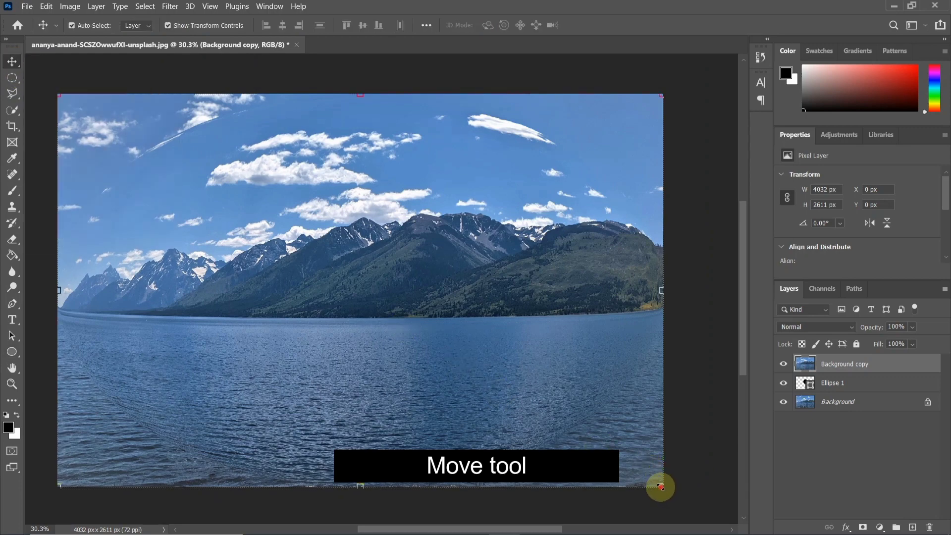
left_click_drag(660, 488, 268, 229)
left_click_drag(206, 187, 414, 269)
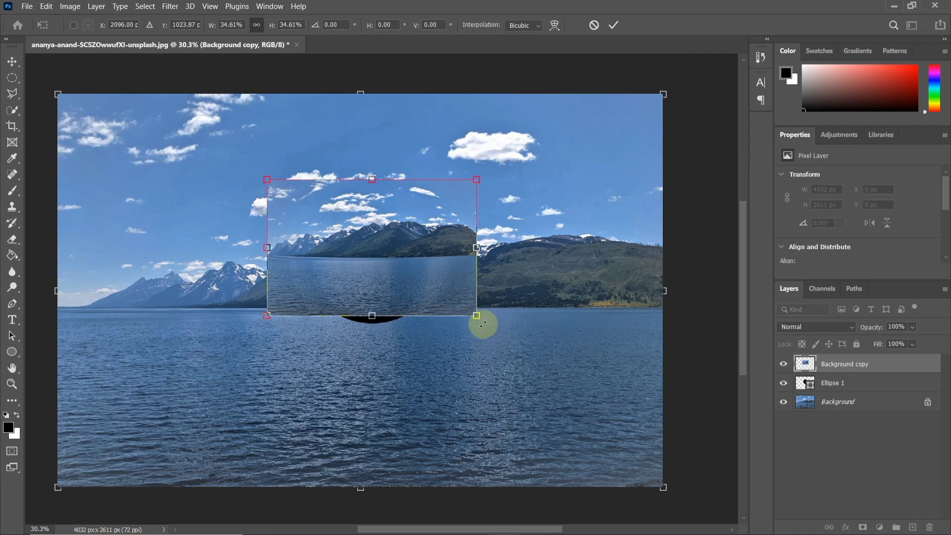
Adjust the sides of the scaled Background copy to fit the circle's bounds at 954 × 954 px and apply the transform
left_click_drag(477, 249, 443, 251)
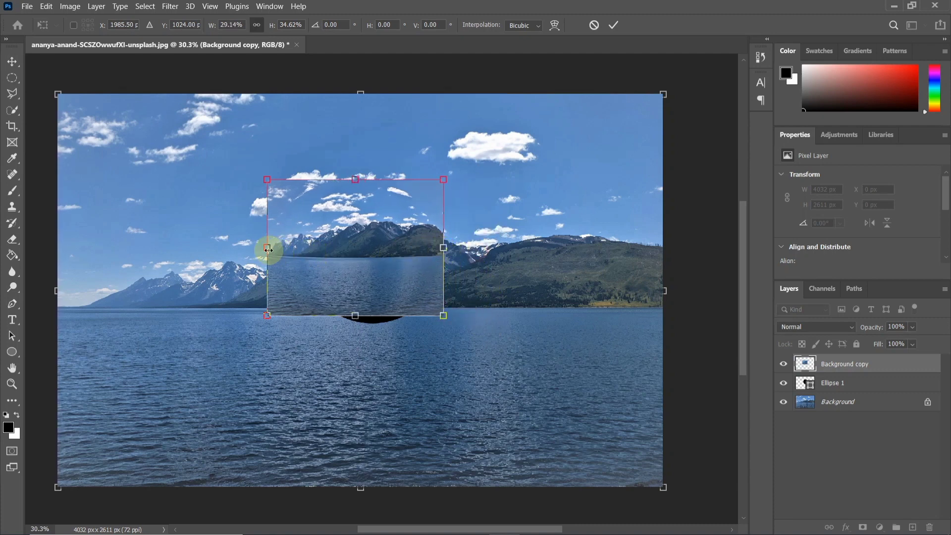
left_click_drag(267, 248, 300, 255)
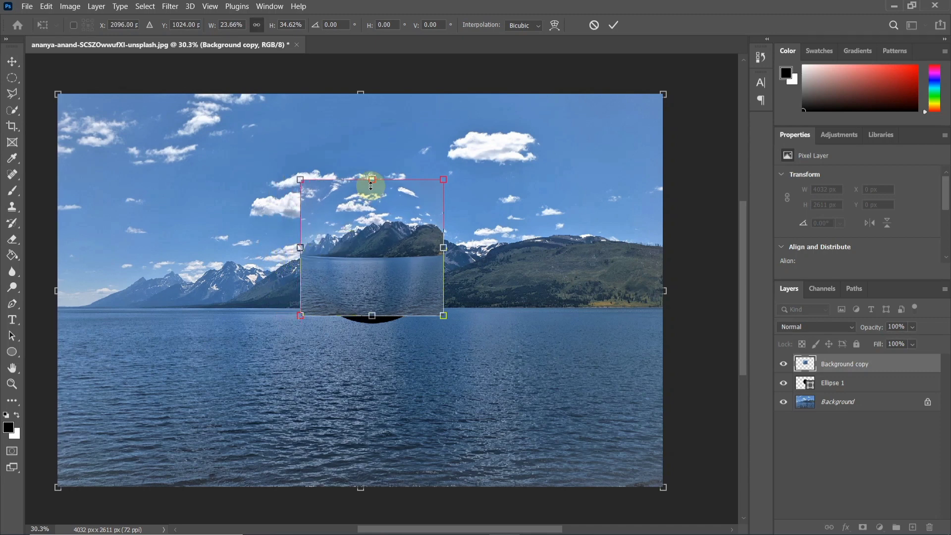
left_click_drag(370, 181, 370, 182)
left_click_drag(372, 315, 373, 323)
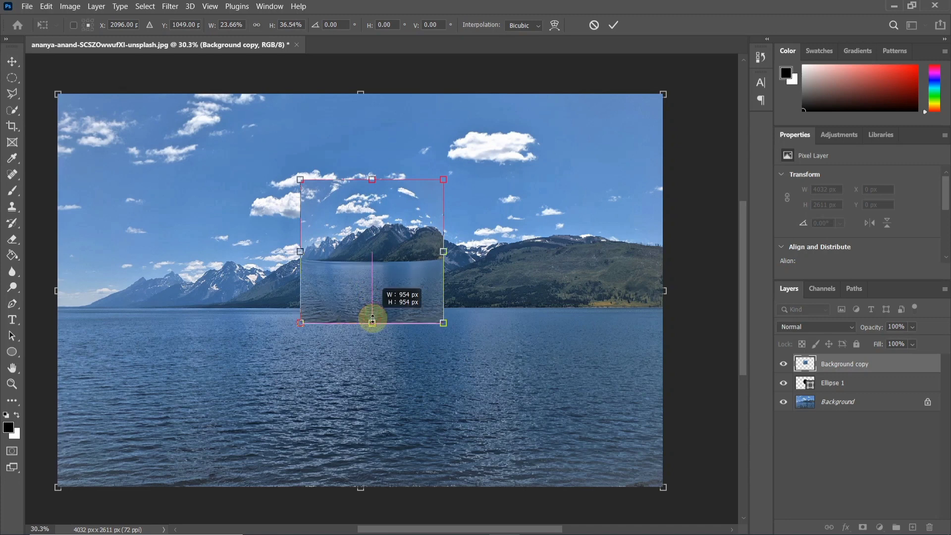
left_click(613, 27)
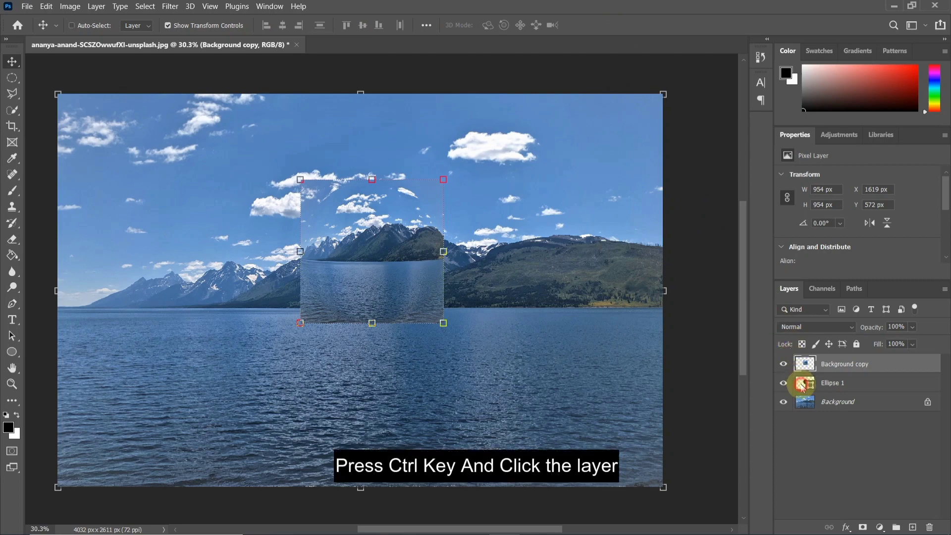
Mask the Background copy layer with a selection loaded from Ellipse 1, and add a new empty layer above it
left_click(803, 386, "ctrl")
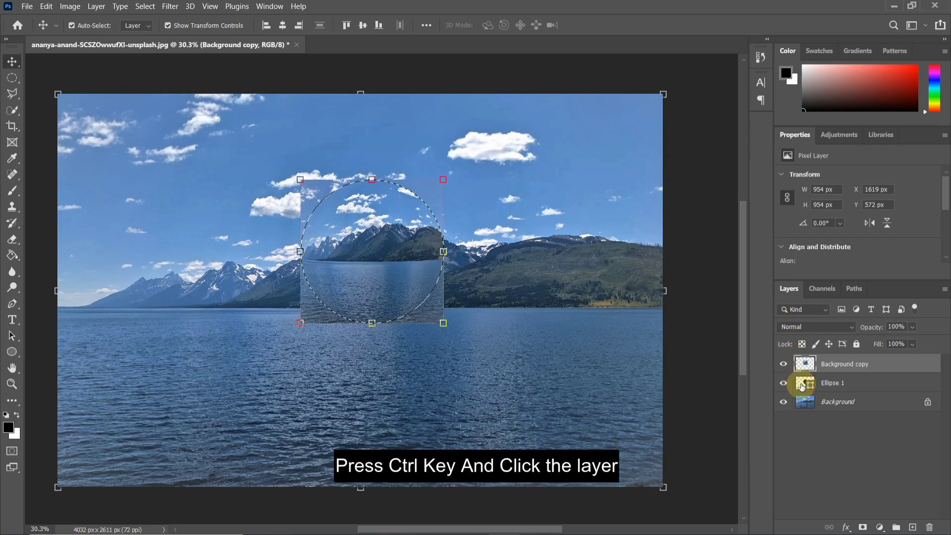
left_click(864, 528)
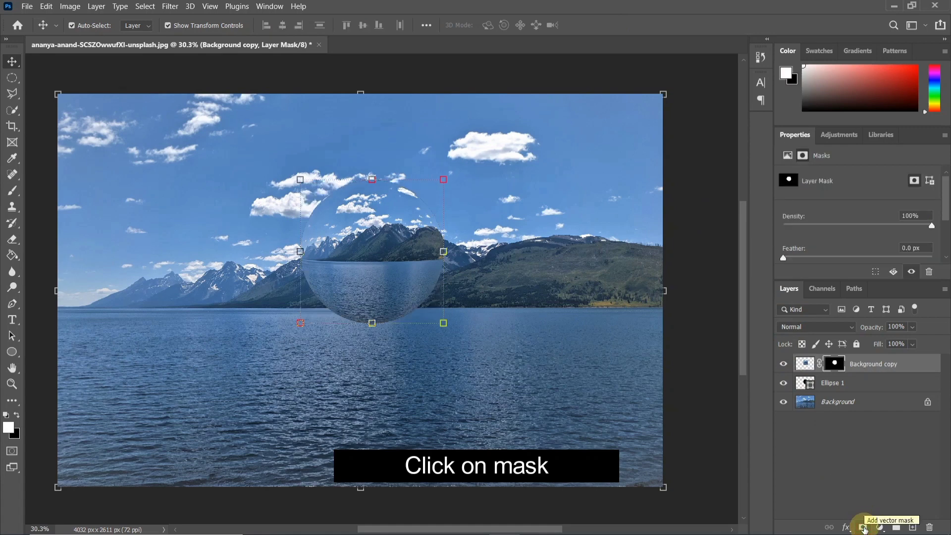
left_click(913, 527)
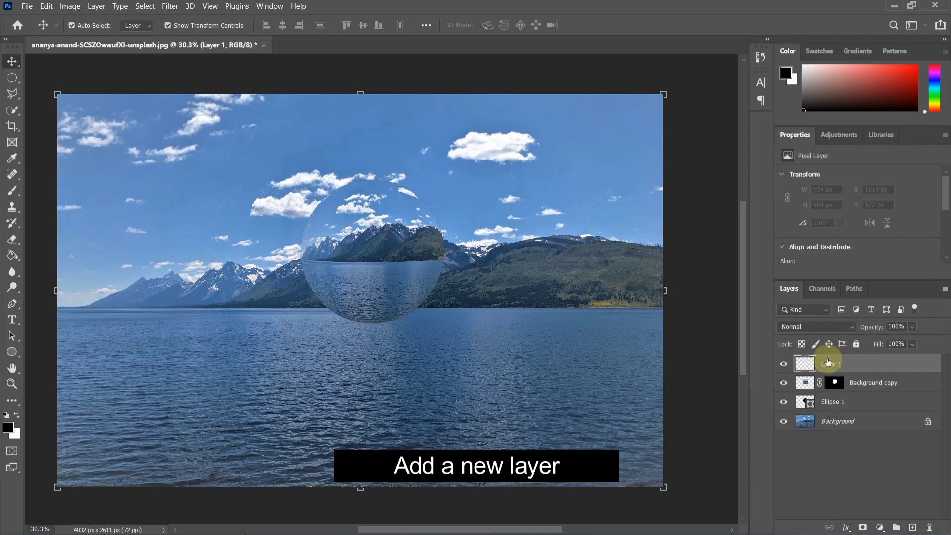
Choose the Brush tool and set the foreground color to black (000000)
scroll(383, 209, "up", 3)
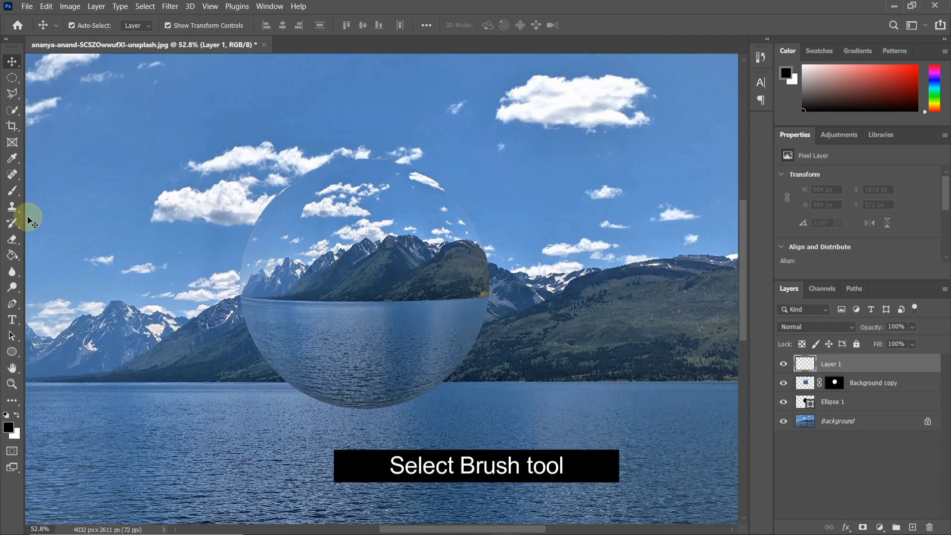
left_click(11, 191)
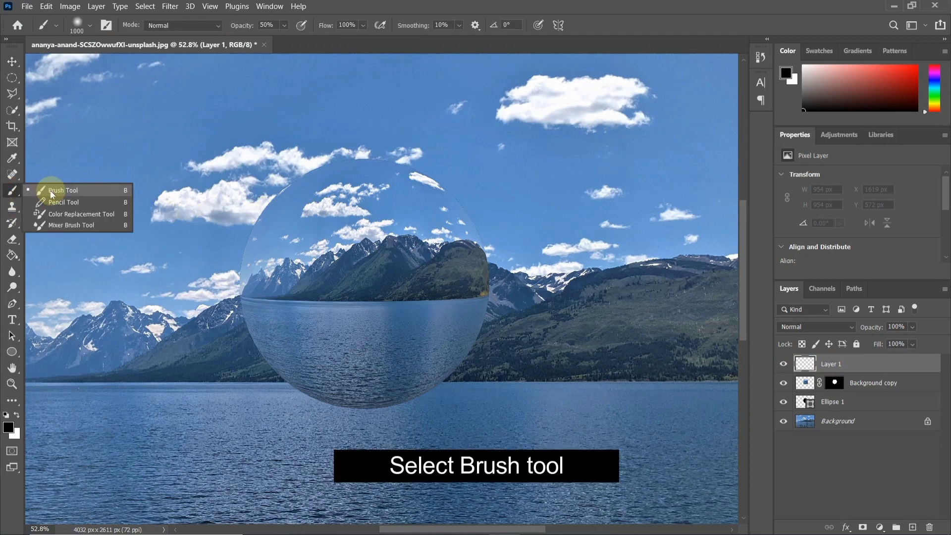
left_click(47, 188)
left_click(10, 430)
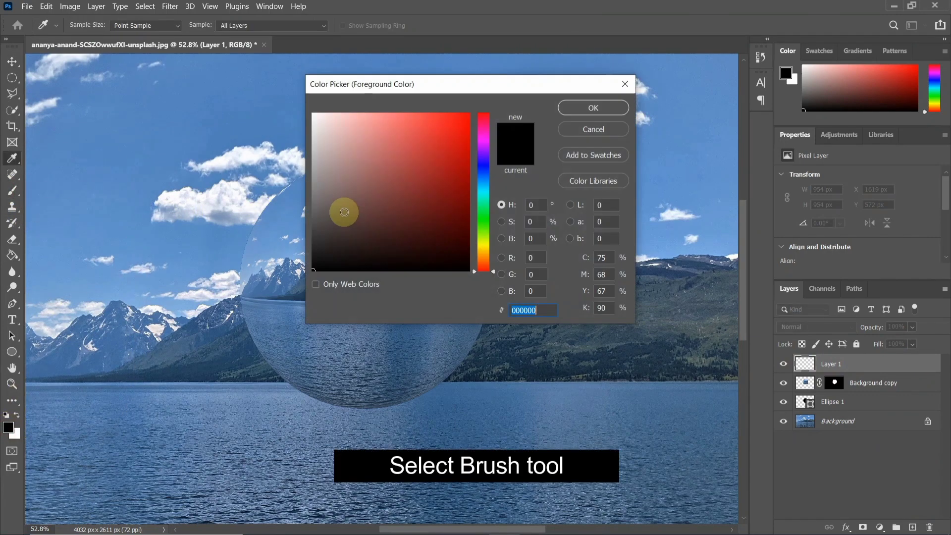
left_click_drag(342, 183, 265, 73)
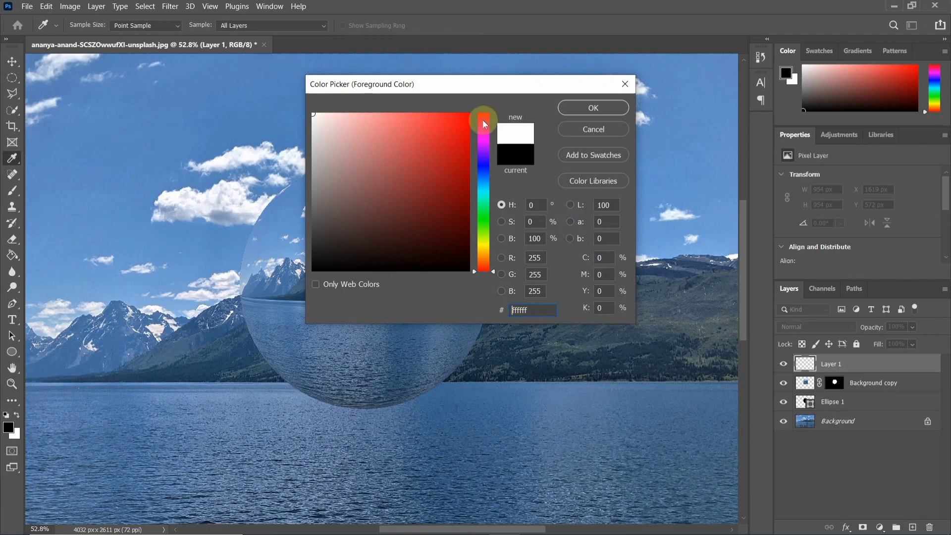
left_click_drag(458, 123, 291, 293)
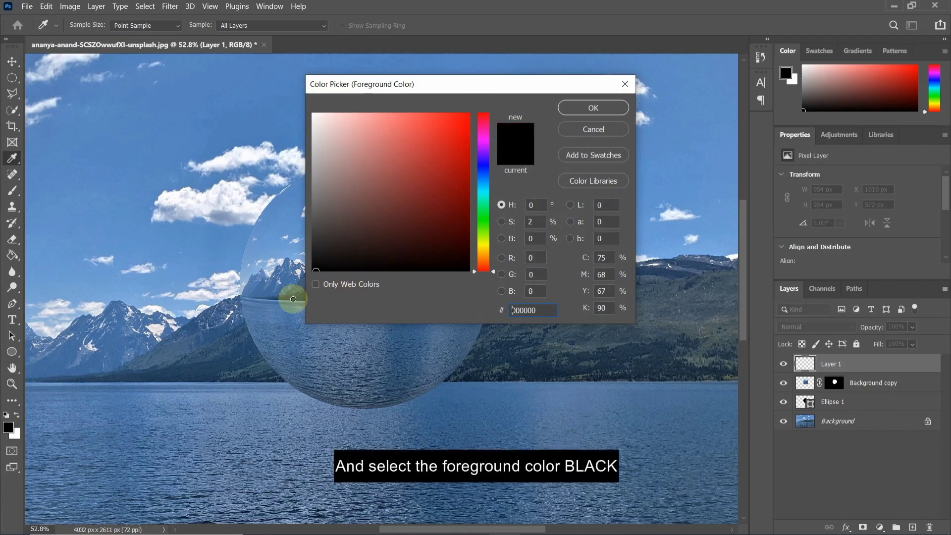
left_click(601, 102)
key("b")
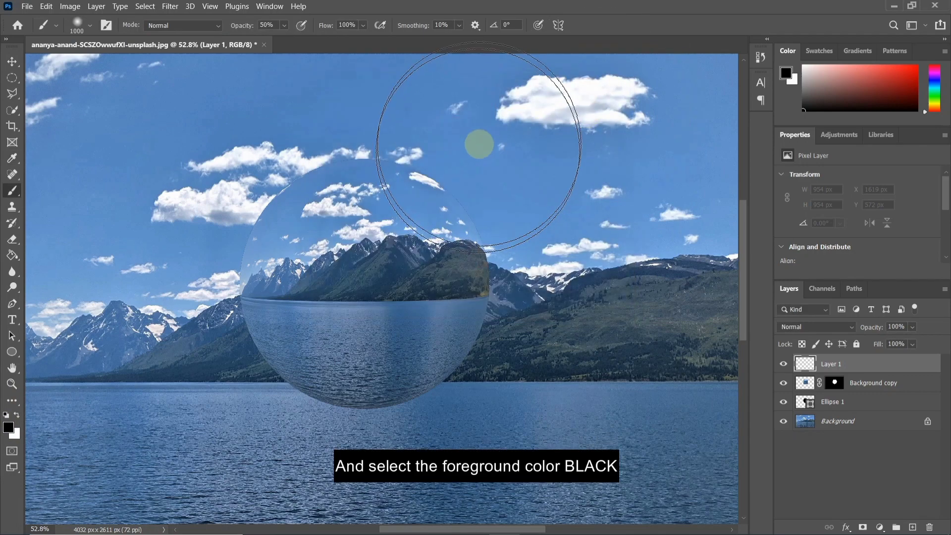
On Layer 1, inside a selection loaded from Ellipse 1, paint black along the sphere's lower edge and white along its upper edge with a 500 px brush
key("bracketleft")
key("bracketleft")
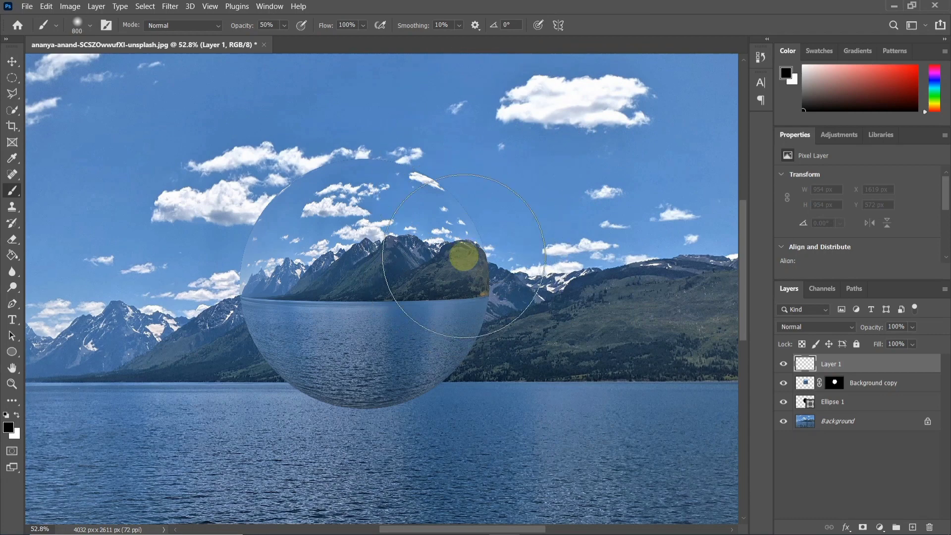
key("bracketleft")
left_click_drag(468, 263, 494, 280)
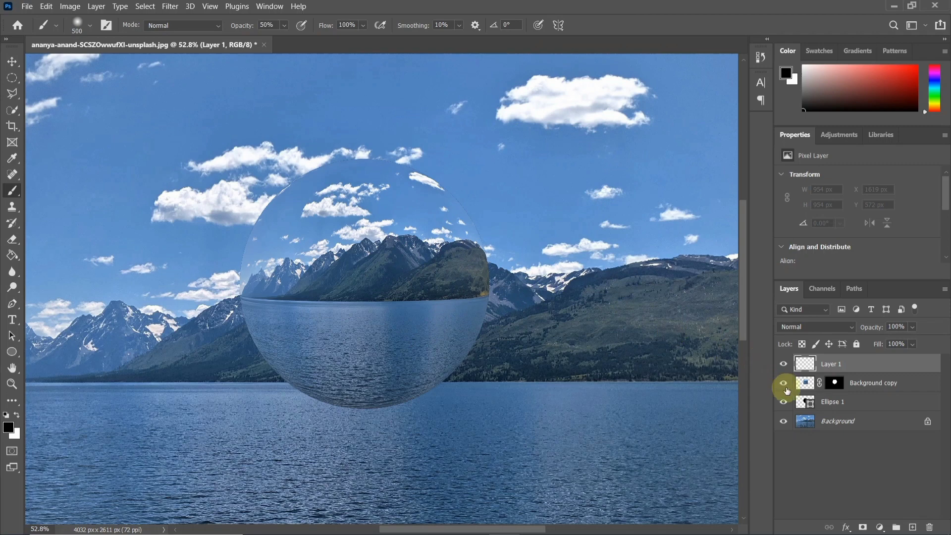
left_click(805, 403, "ctrl")
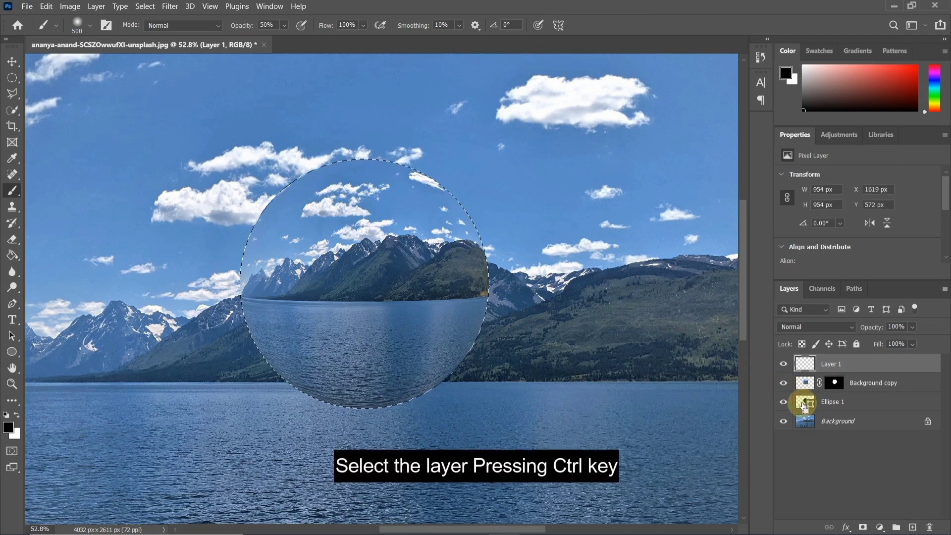
mouse_move(507, 286)
left_mouse_down()
mouse_move(486, 340)
mouse_move(431, 386)
mouse_move(347, 396)
mouse_move(254, 389)
mouse_move(310, 374)
left_mouse_up()
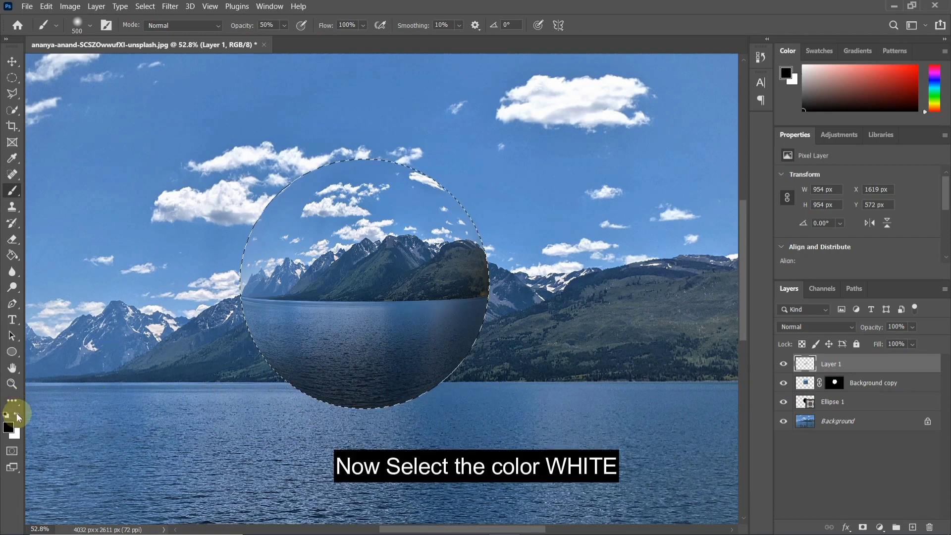
mouse_move(243, 277)
left_mouse_down()
mouse_move(251, 206)
mouse_move(237, 218)
mouse_move(238, 195)
mouse_move(297, 149)
mouse_move(425, 142)
mouse_move(380, 129)
mouse_move(286, 127)
mouse_move(450, 139)
mouse_move(480, 183)
left_mouse_up()
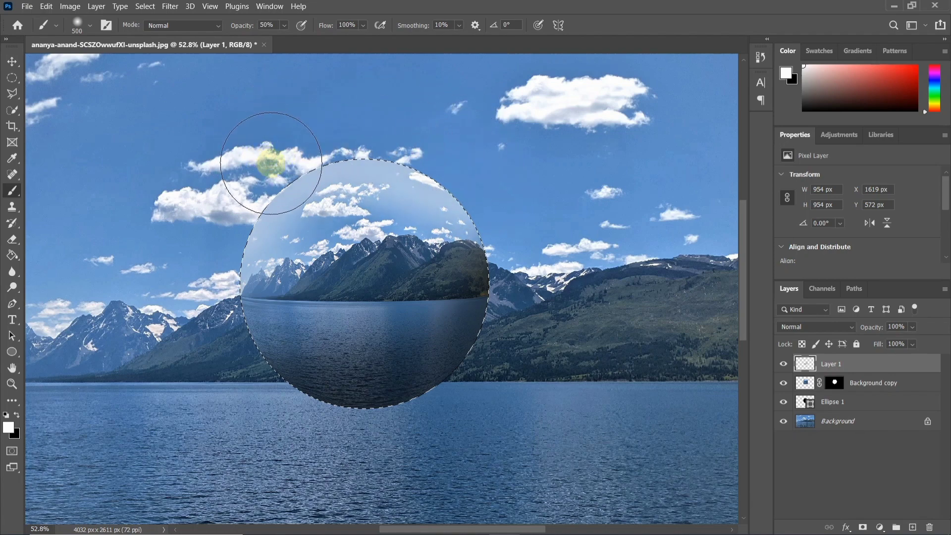
Set Layer 1's blend mode to Soft Light and its opacity to 50%
left_click(816, 327)
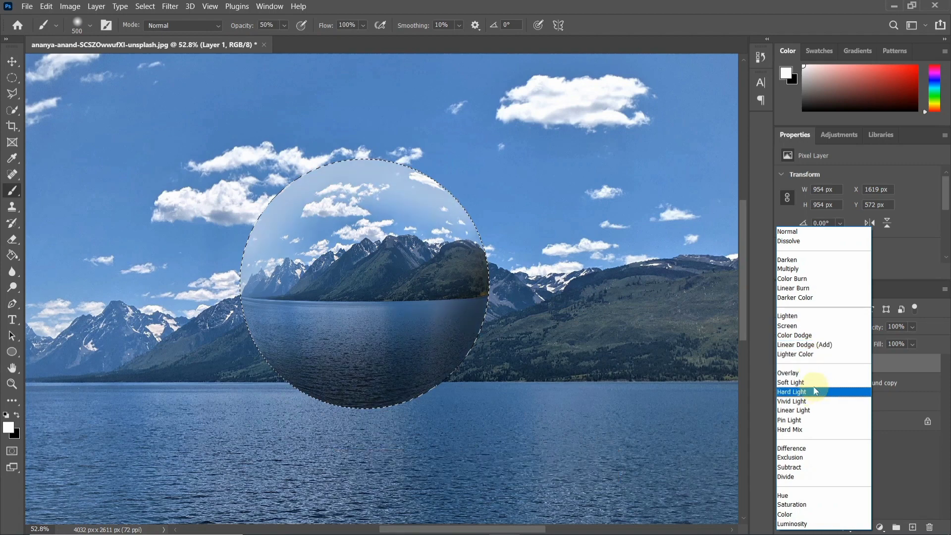
left_click(815, 383)
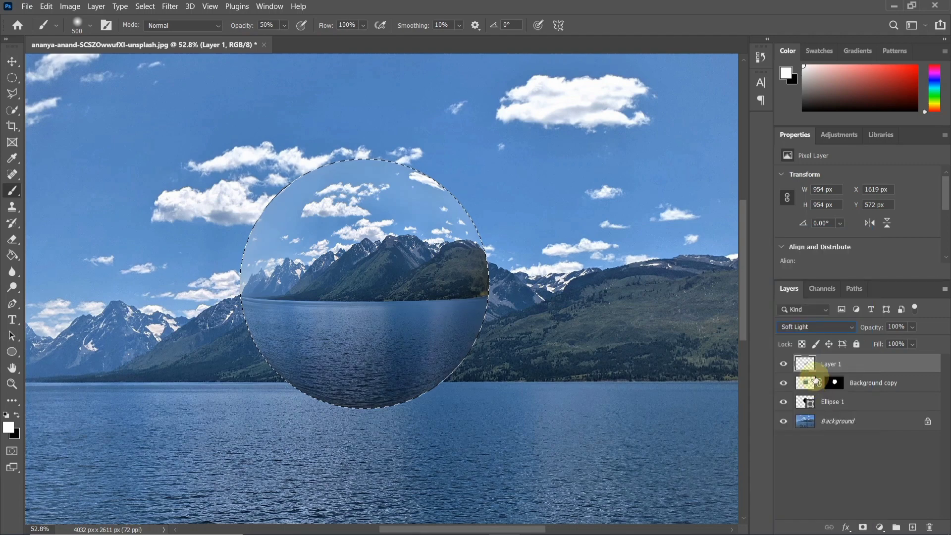
left_click(909, 327)
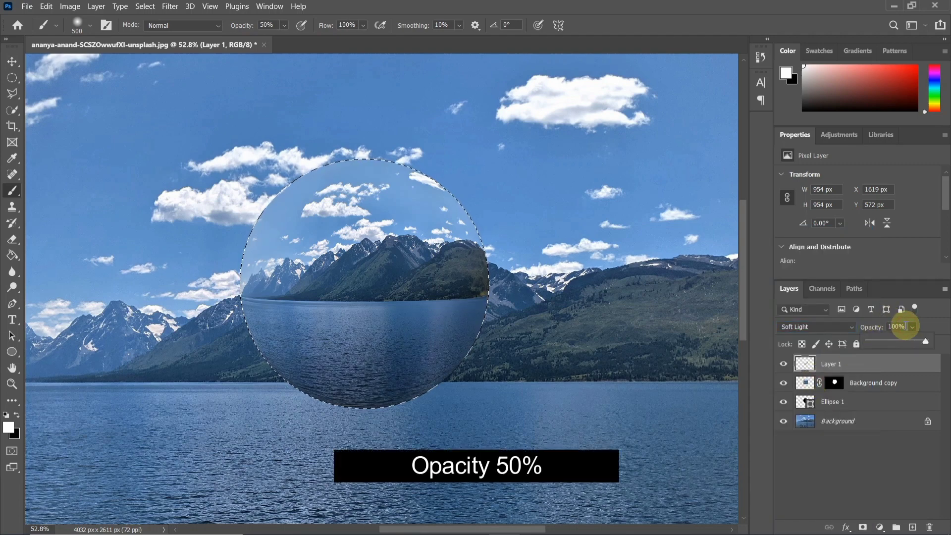
left_click(904, 326)
type("50")
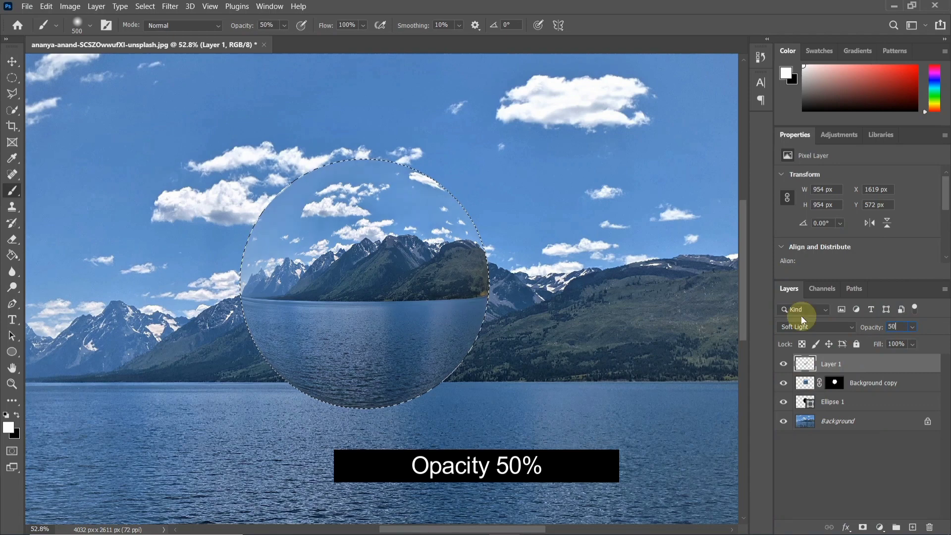
key("Return")
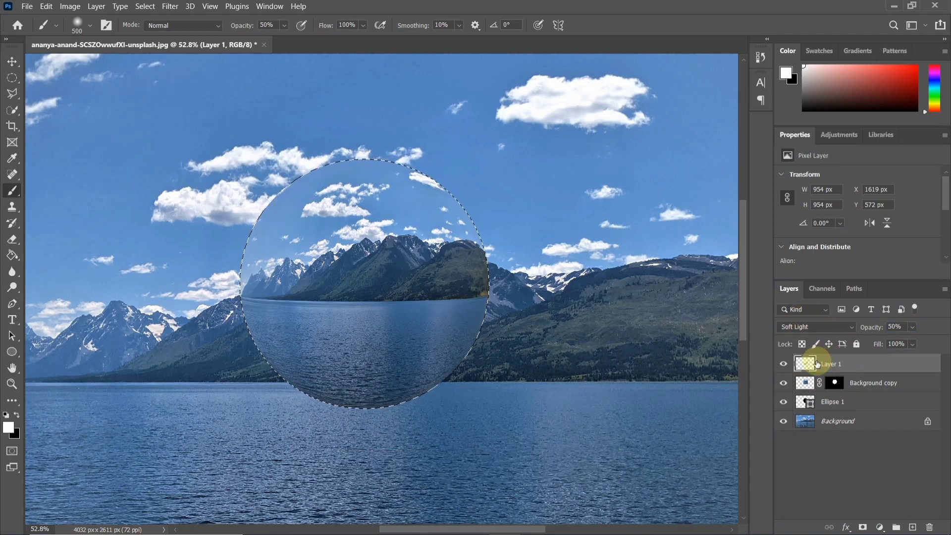
Add a white Inner Glow layer style to the Background copy layer with its opacity at 63%
left_click(881, 382)
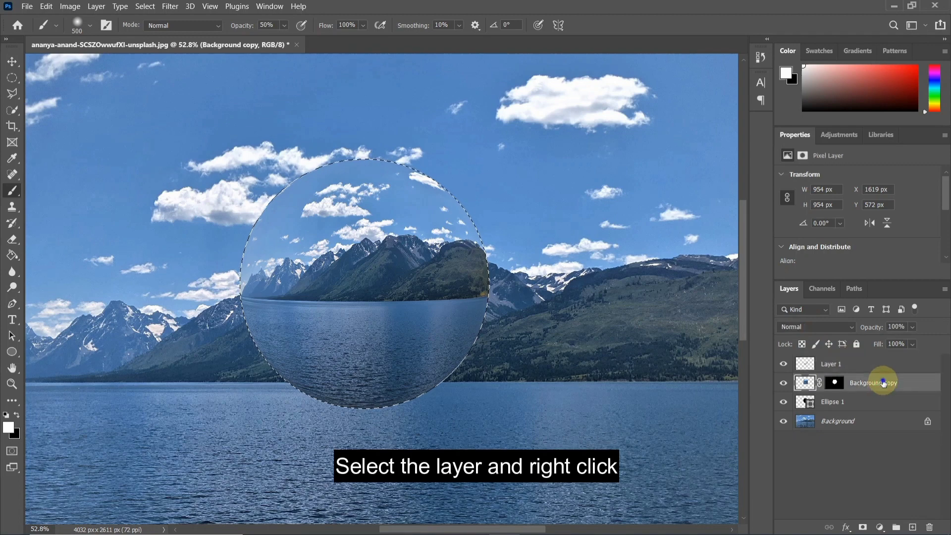
right_click(881, 382)
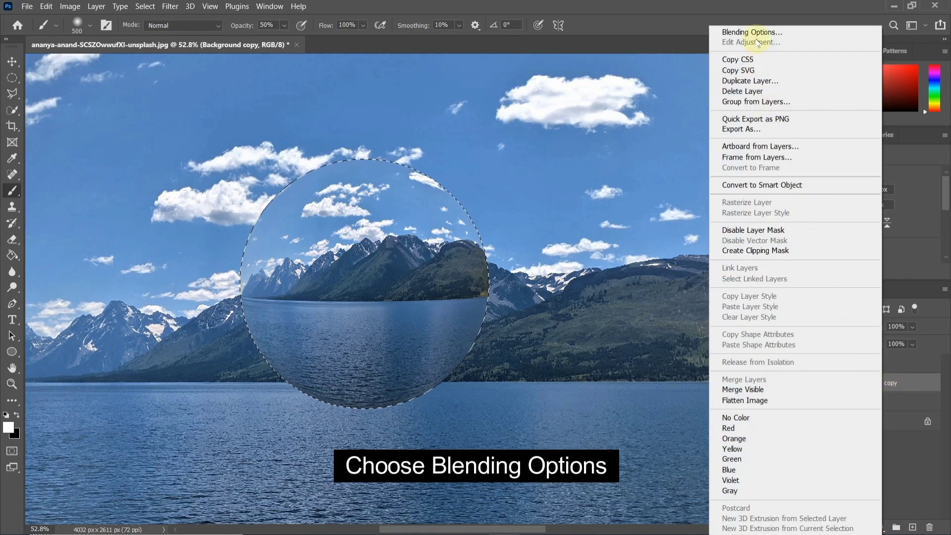
left_click(755, 30)
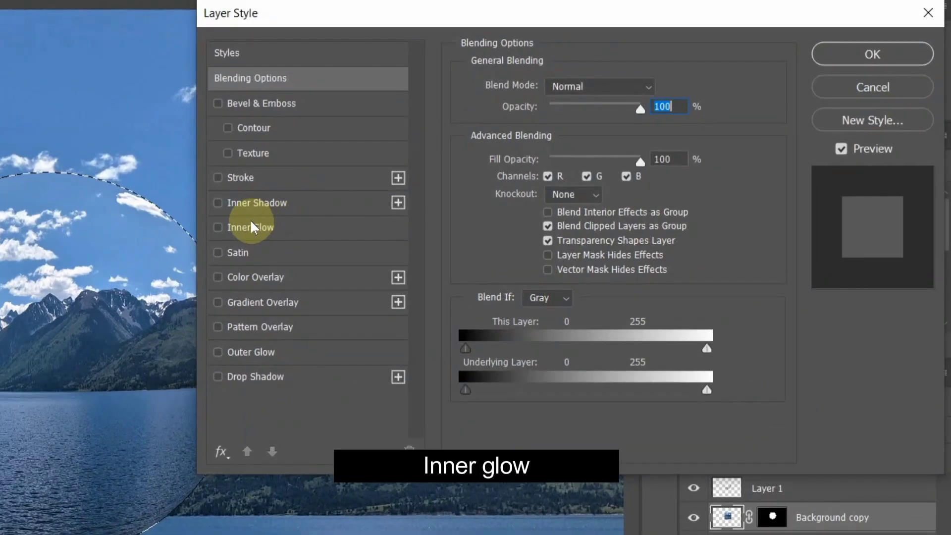
left_click(343, 216)
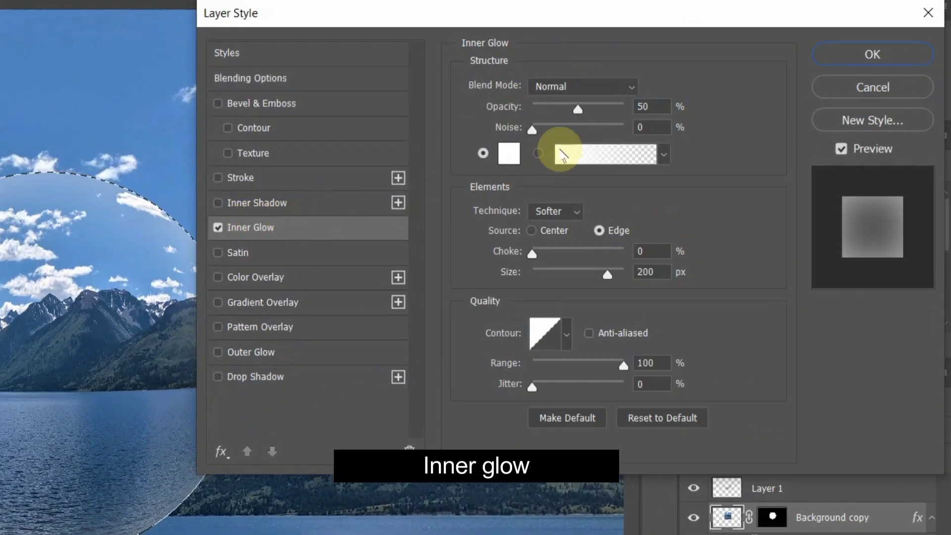
left_click(653, 106)
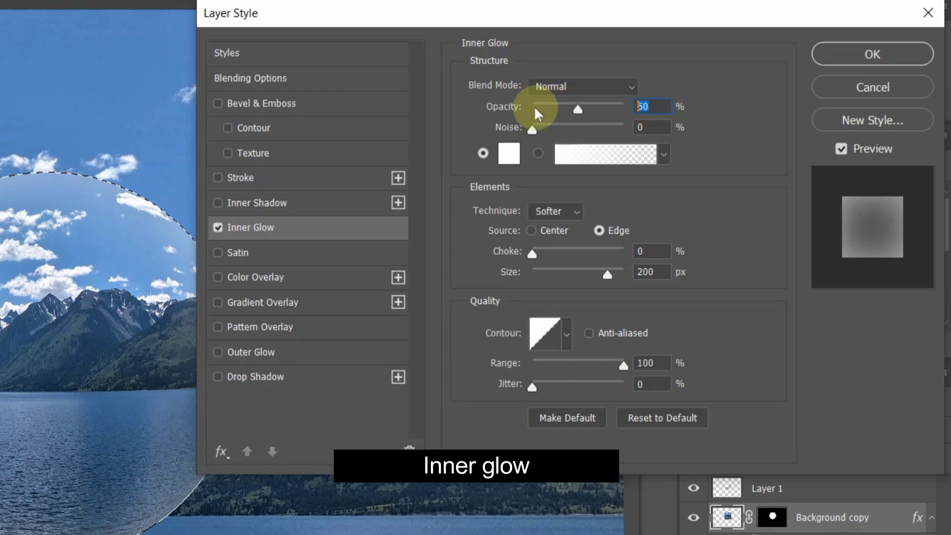
left_click_drag(576, 107, 446, 113)
left_click_drag(533, 125, 591, 128)
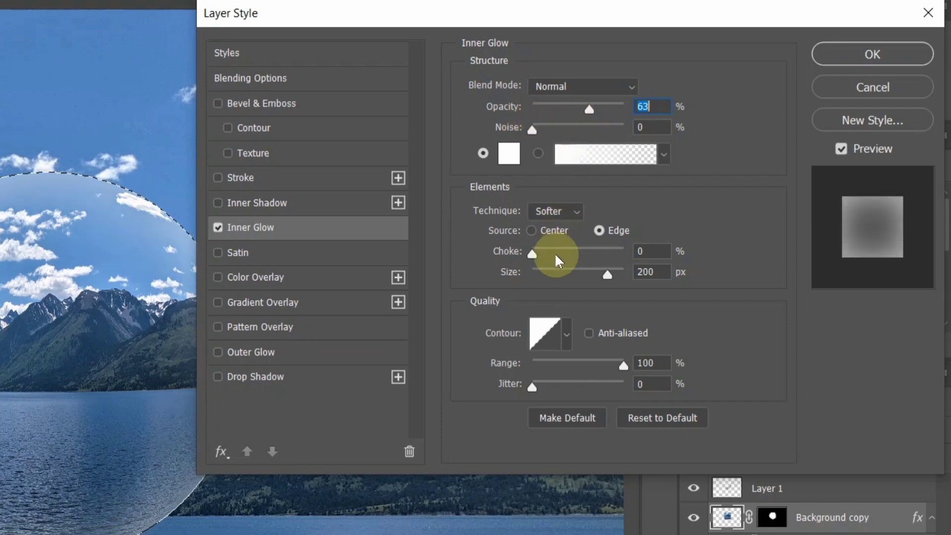
Set the inner glow's size to 210 px, apply the layer style and clear the circular selection
left_click(608, 274)
mouse_move(608, 275)
left_mouse_down()
mouse_move(571, 274)
mouse_move(669, 287)
mouse_move(582, 273)
mouse_move(590, 274)
left_mouse_up()
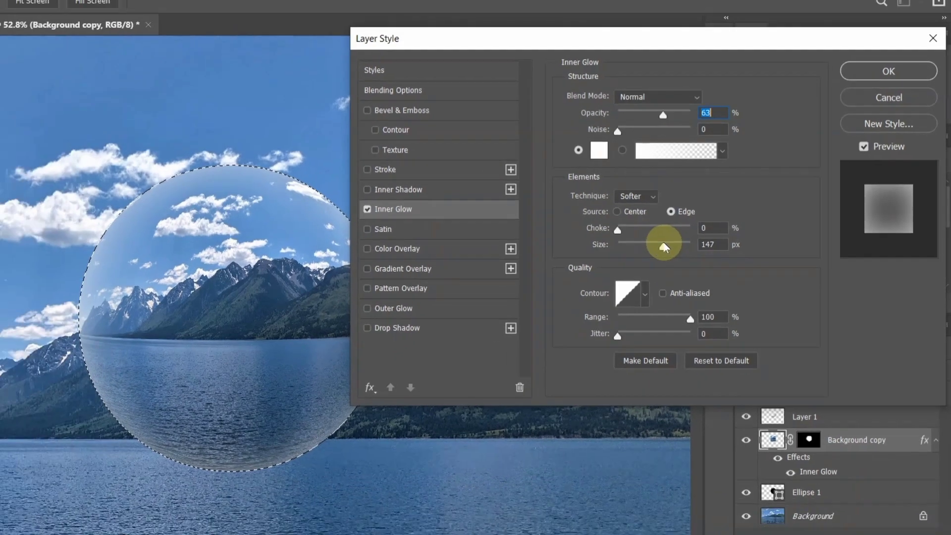
left_click_drag(664, 246, 672, 246)
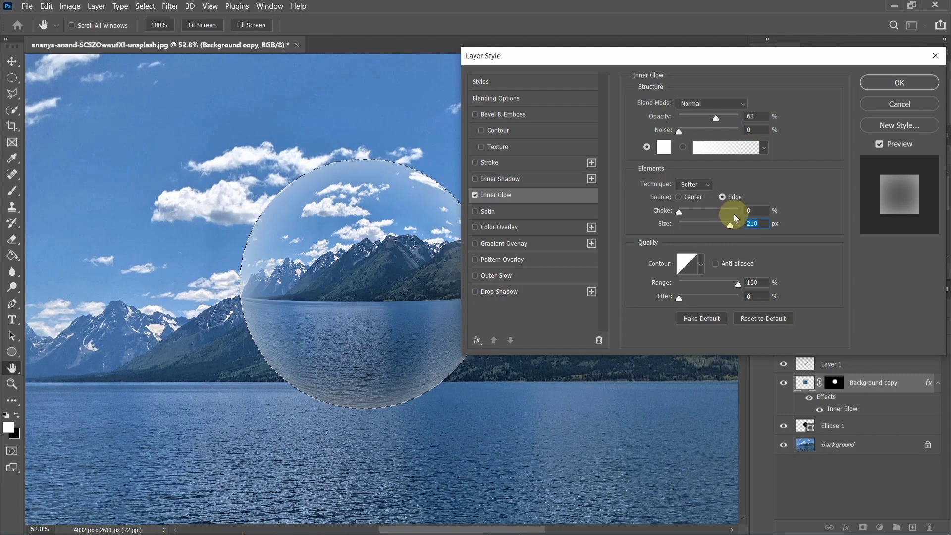
left_click(879, 83)
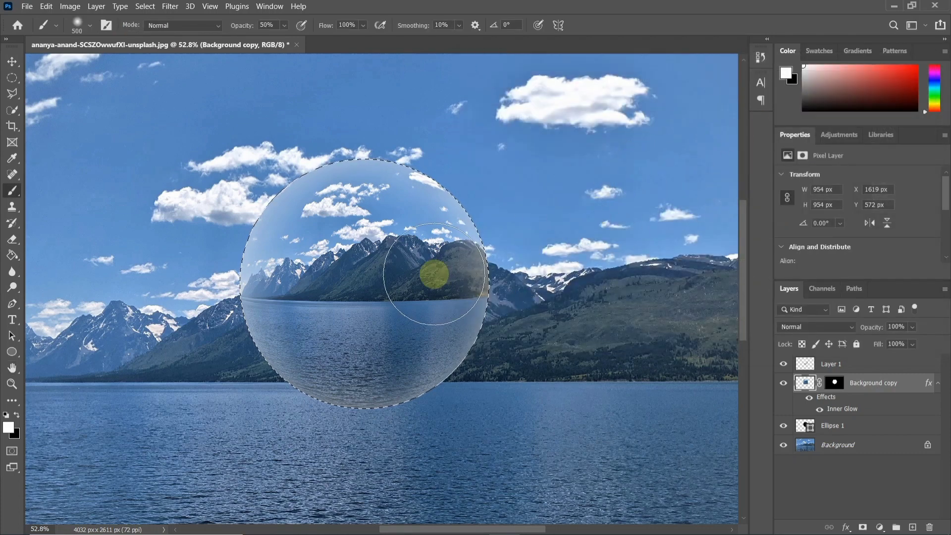
key("ctrl+d")
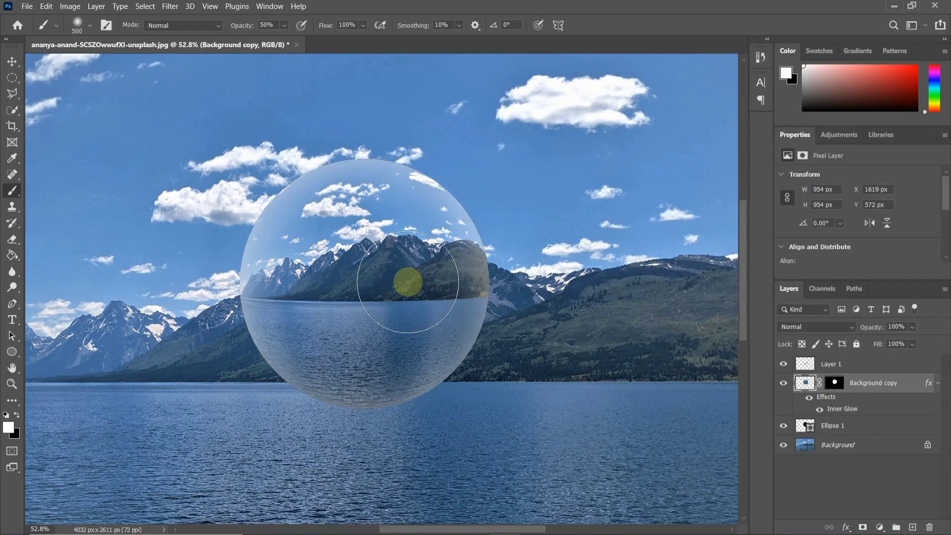
scroll(407, 282, "down", 3)
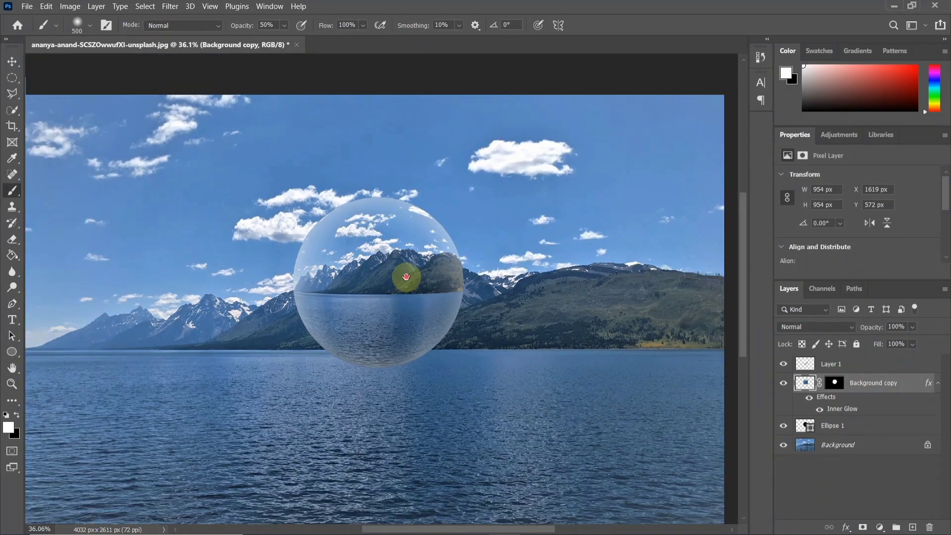
left_click_drag(406, 277, 434, 248)
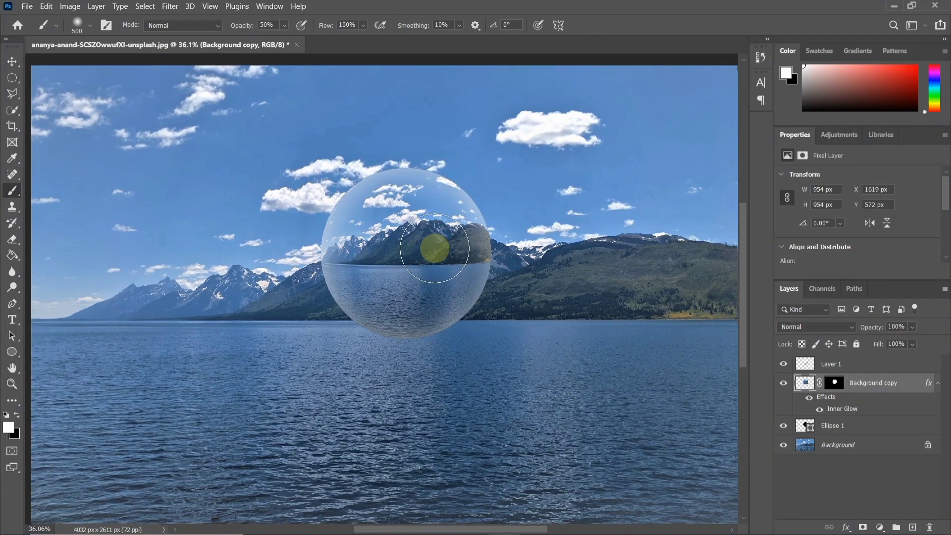
Add an empty layer above Layer 1 and set the foreground color to black
left_click(905, 367)
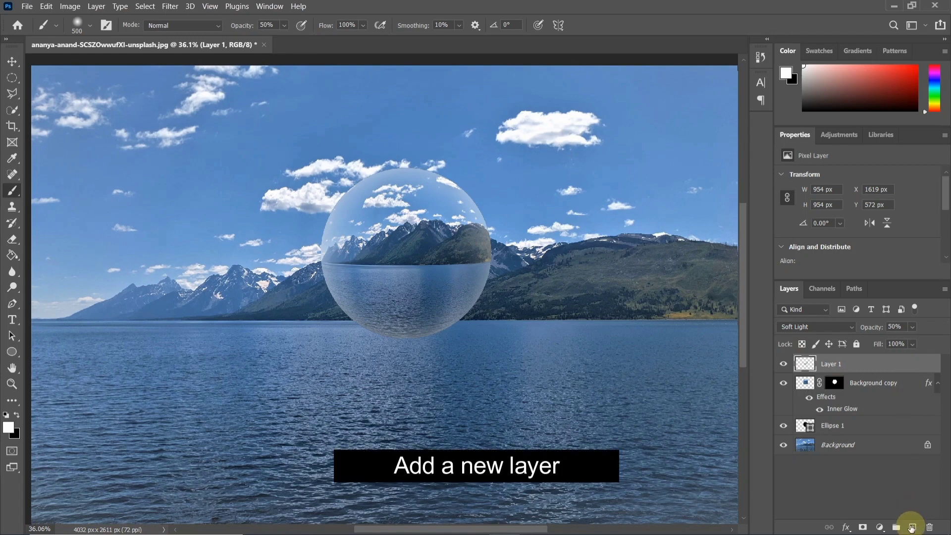
left_click(912, 527)
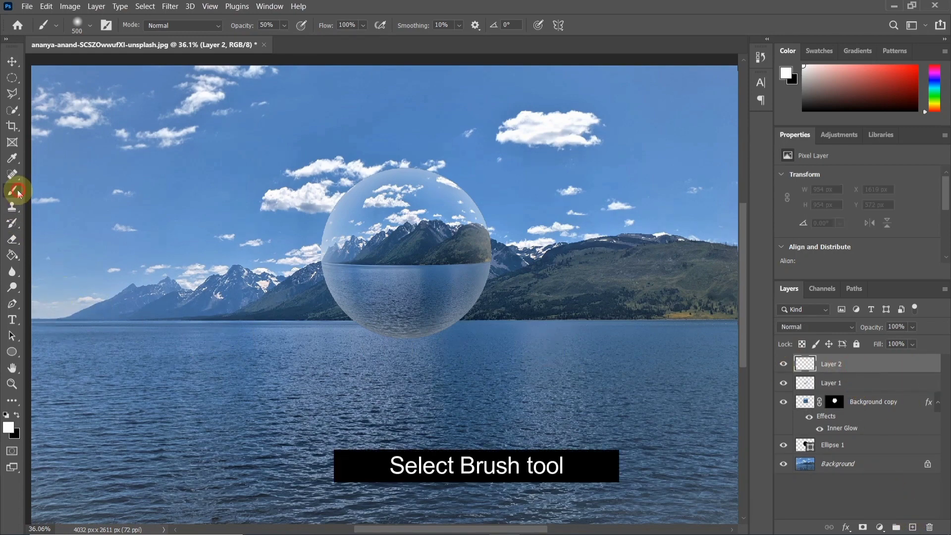
left_click(9, 428)
left_click_drag(396, 202, 298, 277)
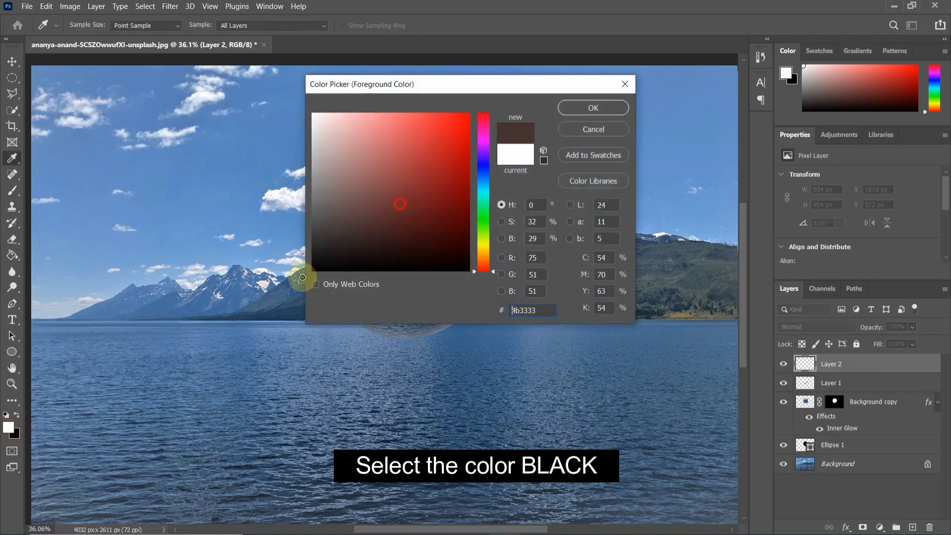
left_click(594, 107)
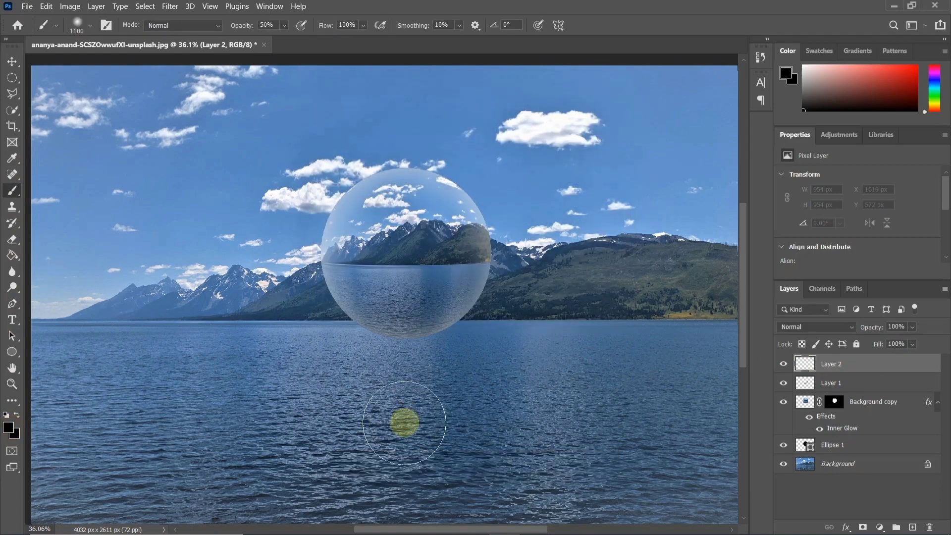
Enlarge the brush to 1400 px and paint a single soft black dab on Layer 2, beside the sphere over the mountains
key("bracketright")
key("bracketright")
key("bracketright")
left_click(245, 284)
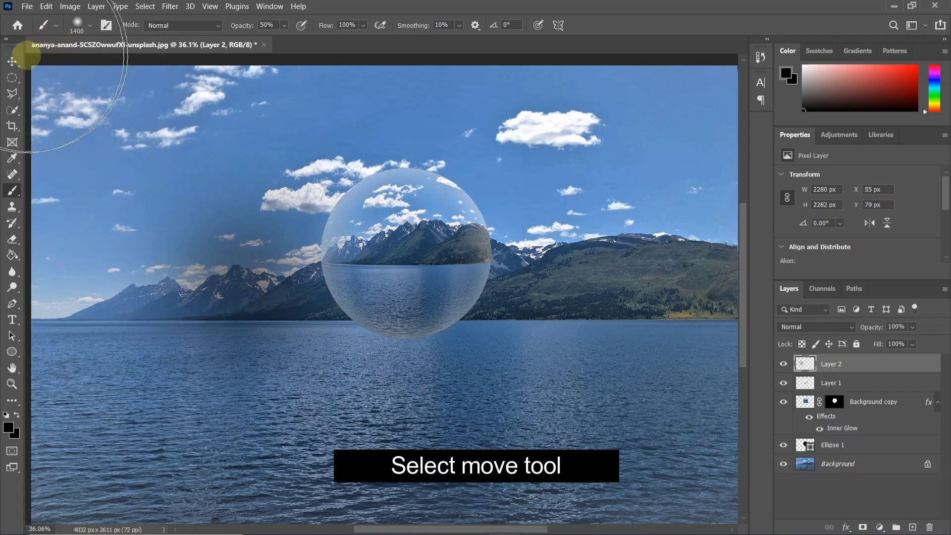
Move the black dab on Layer 2 onto the water beneath the sphere
left_click(12, 61)
scroll(287, 261, "down", 2)
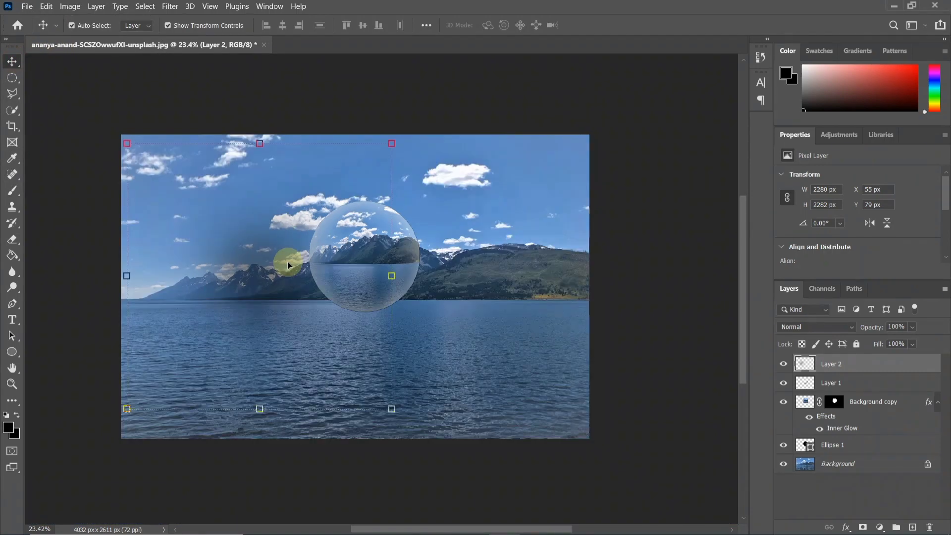
left_click_drag(281, 274, 378, 363)
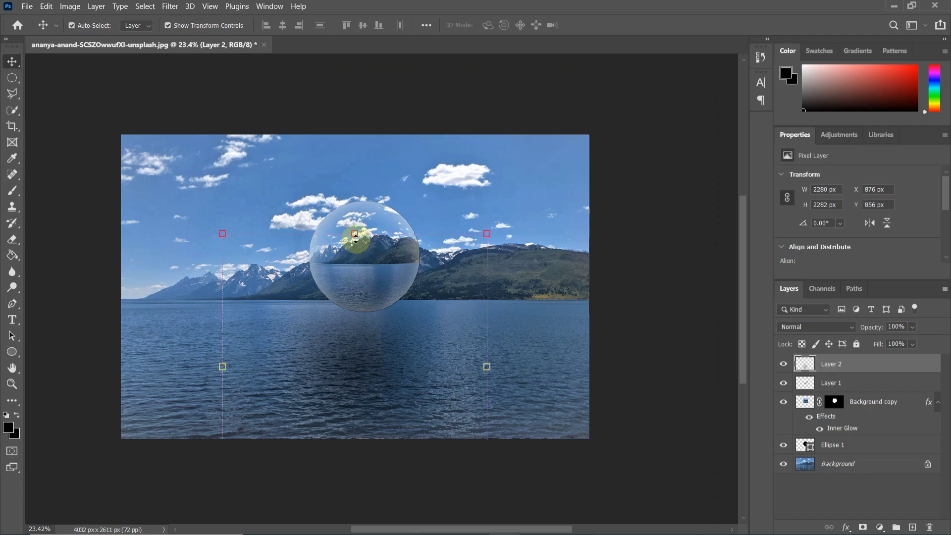
Flatten the dab into a shadow at about 88% width and 20% height, centered on the water below the sphere
left_click_drag(353, 233, 375, 337)
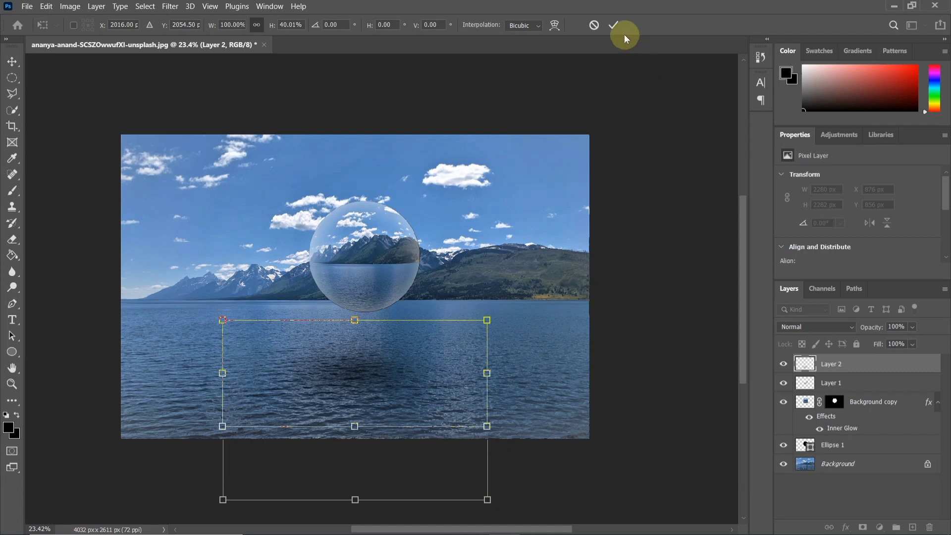
scroll(455, 393, "up", 3)
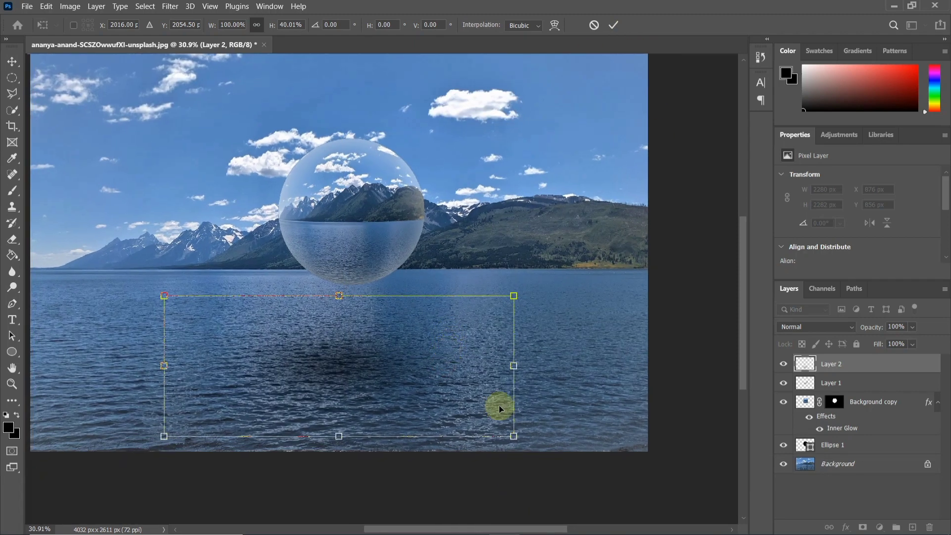
left_click_drag(515, 438, 531, 367)
left_click_drag(431, 361, 430, 362)
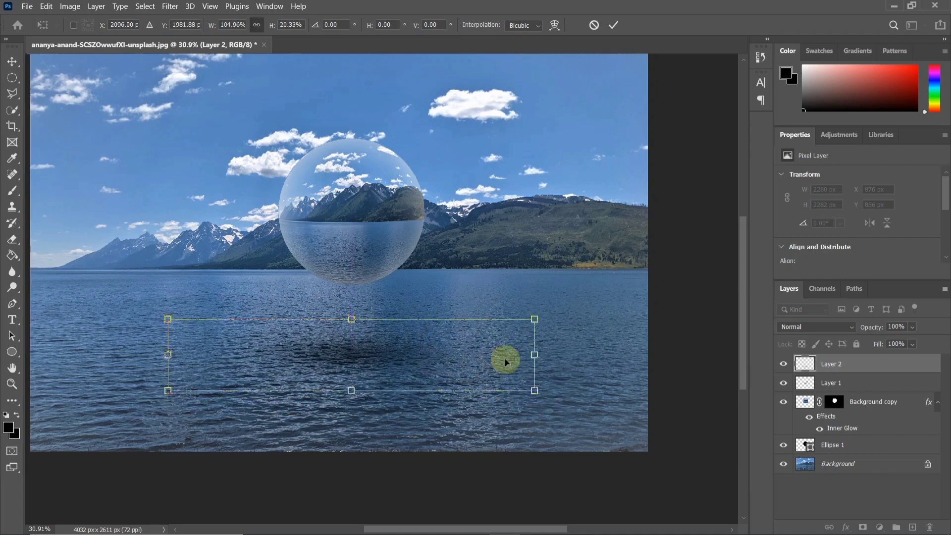
left_click_drag(533, 355, 475, 355)
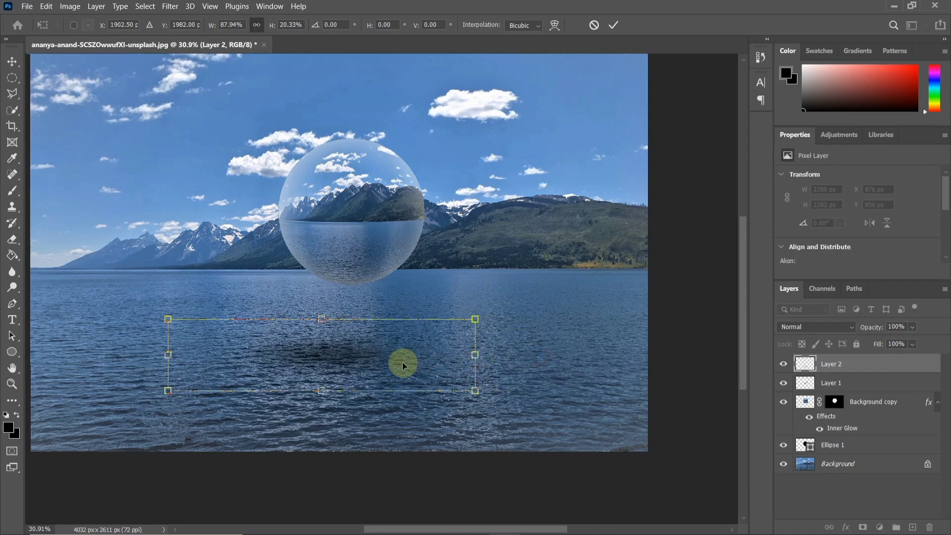
left_click_drag(402, 361, 431, 362)
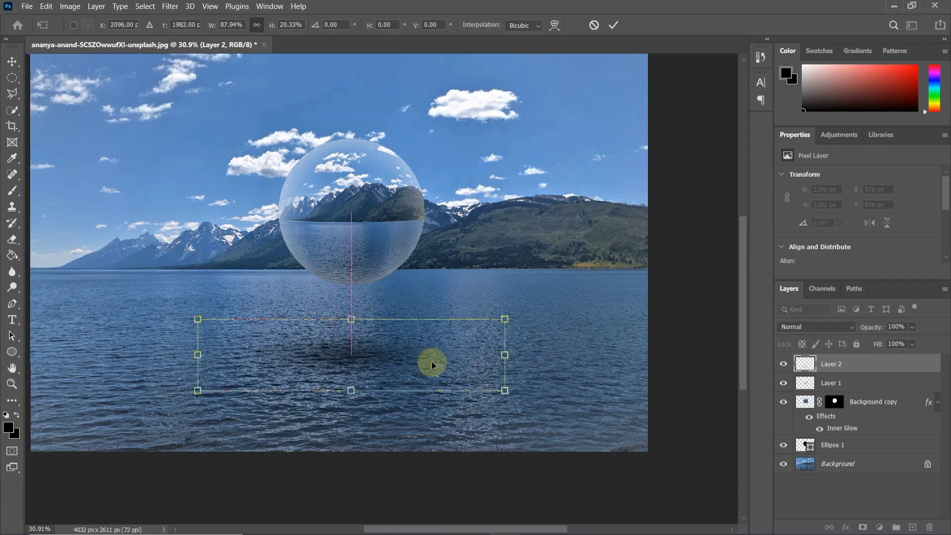
left_click(612, 30)
scroll(455, 219, "down", 2)
scroll(447, 227, "up", 2)
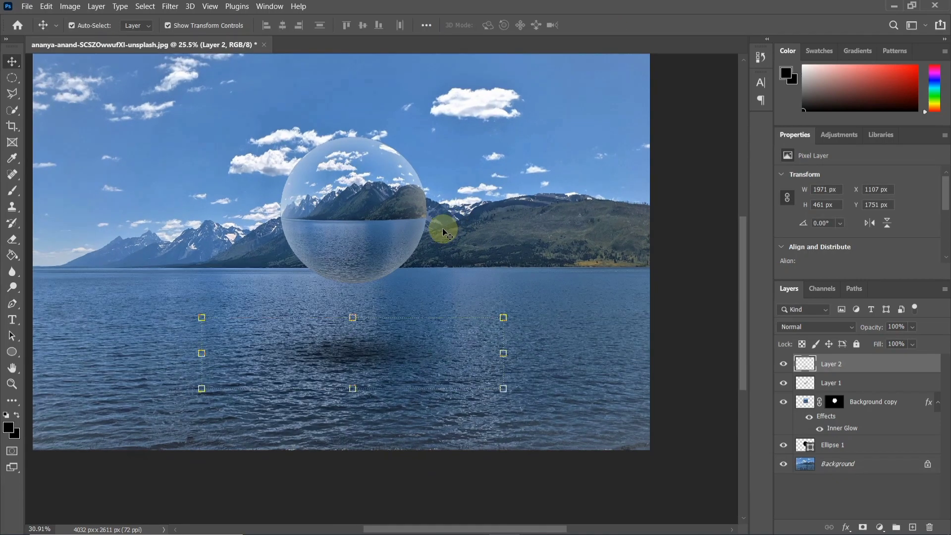
left_click(694, 289)
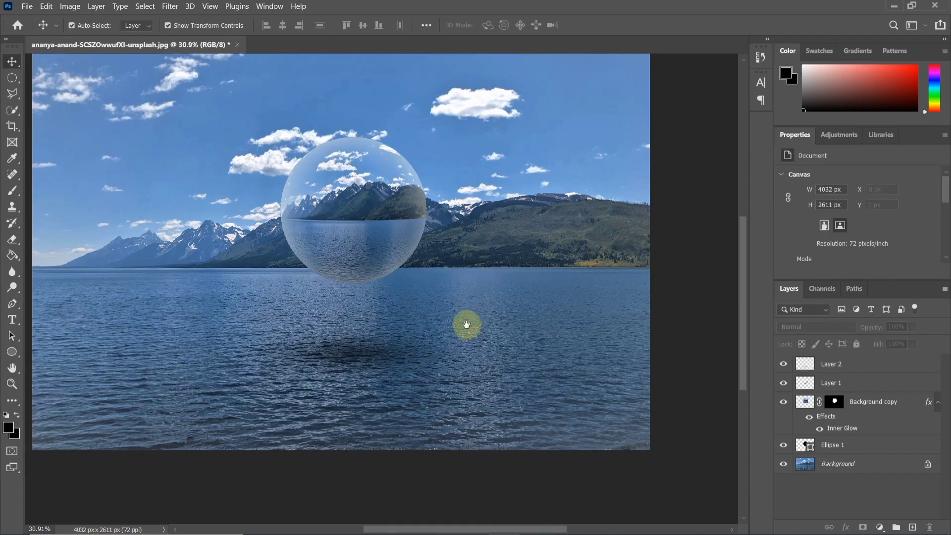
left_click_drag(467, 325, 520, 358)
scroll(485, 331, "up", 1)
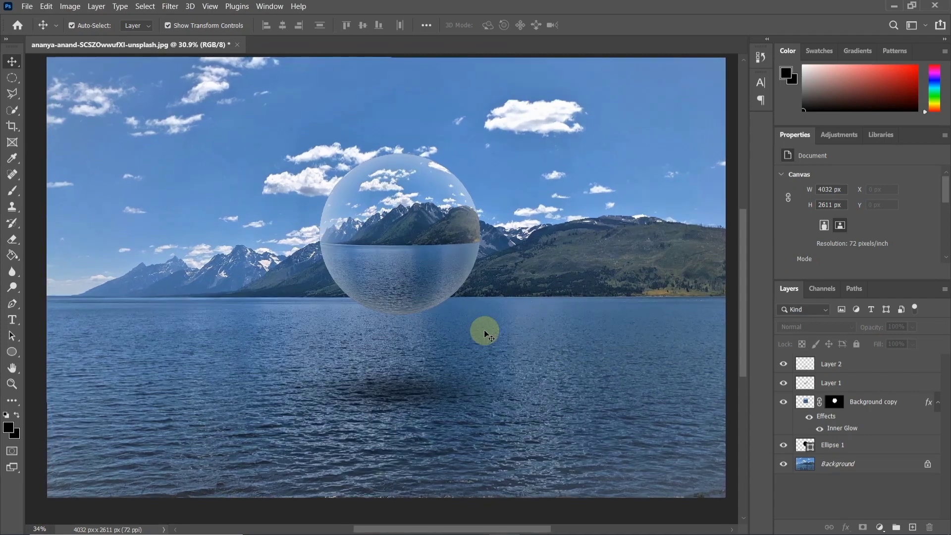
scroll(484, 331, "up", 1)
left_click_drag(462, 296, 471, 304)
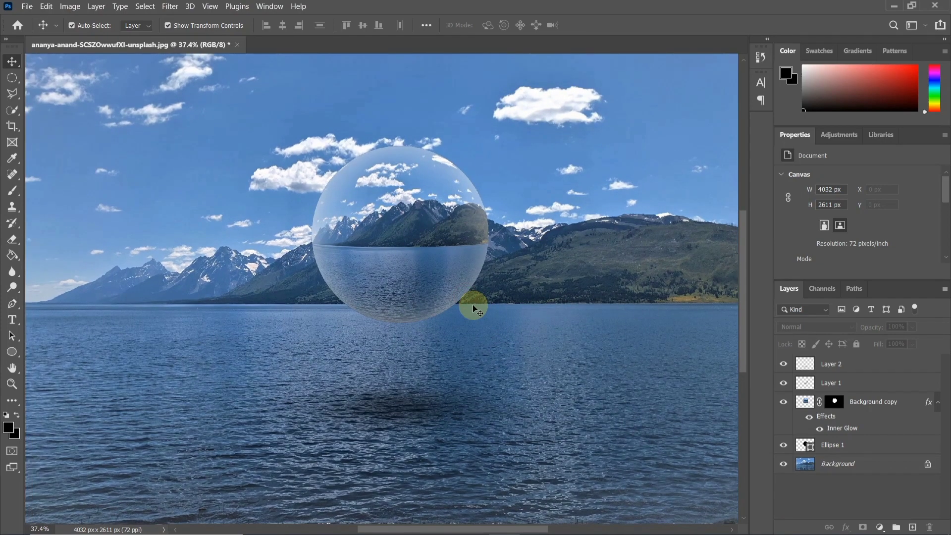
Merge all layers from Layer 2 down to Background into one layer
left_click(835, 364)
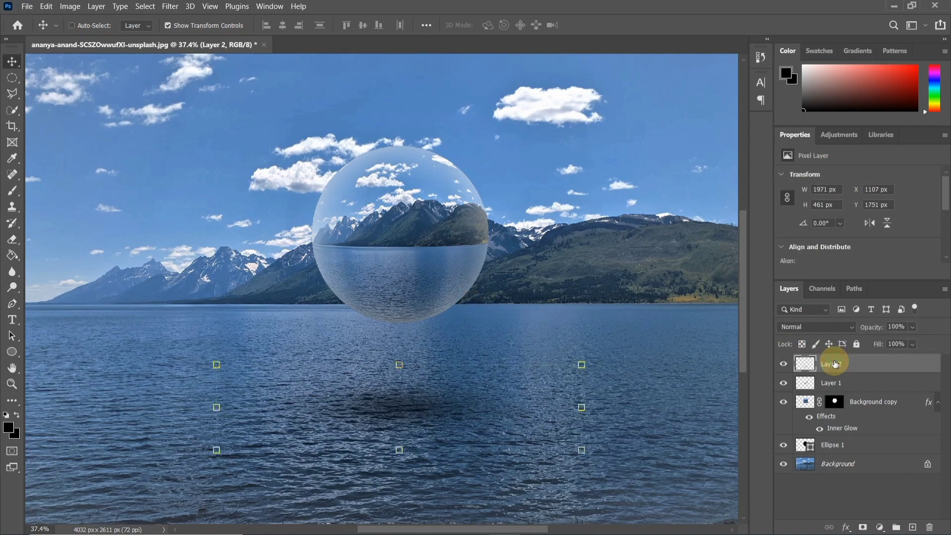
left_click(841, 465, "shift")
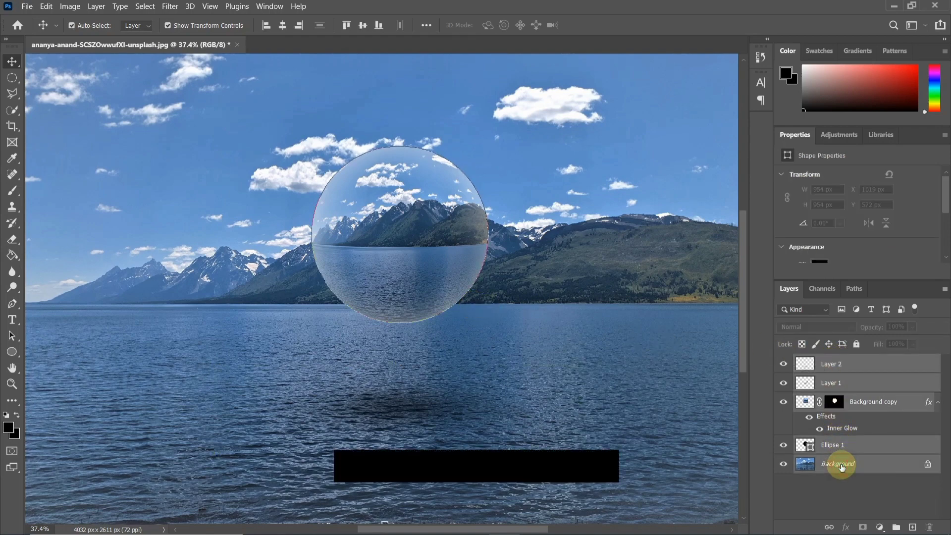
right_click(841, 467)
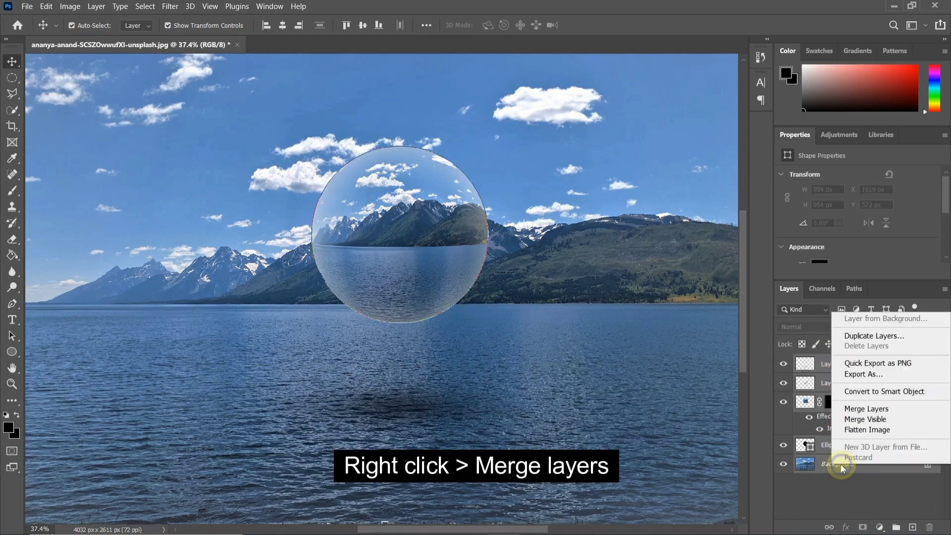
left_click(868, 409)
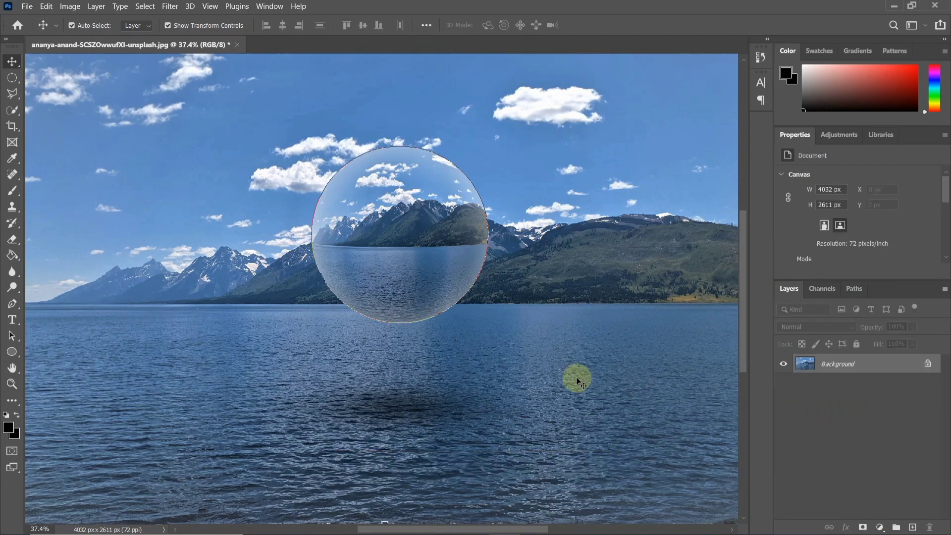
scroll(571, 361, "up", 3)
scroll(500, 339, "down", 2)
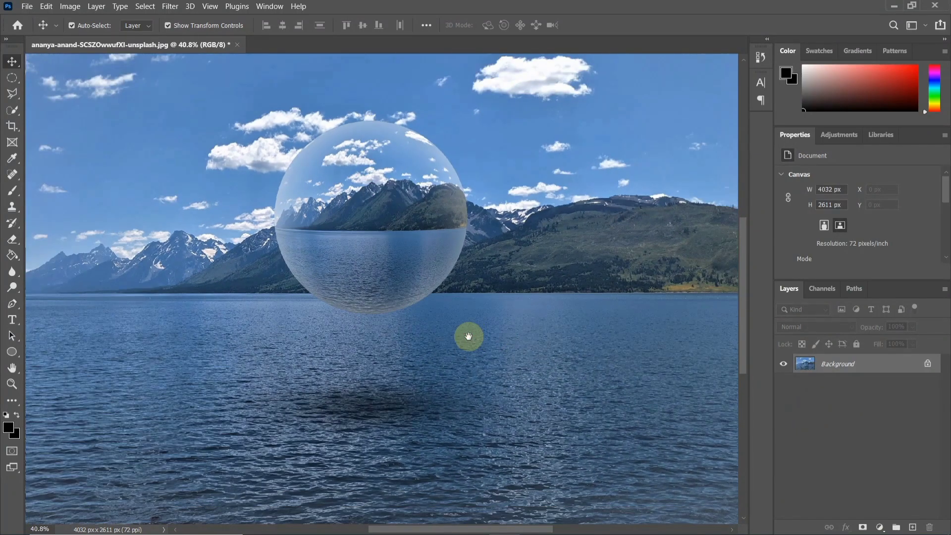
left_click_drag(468, 337, 485, 335)
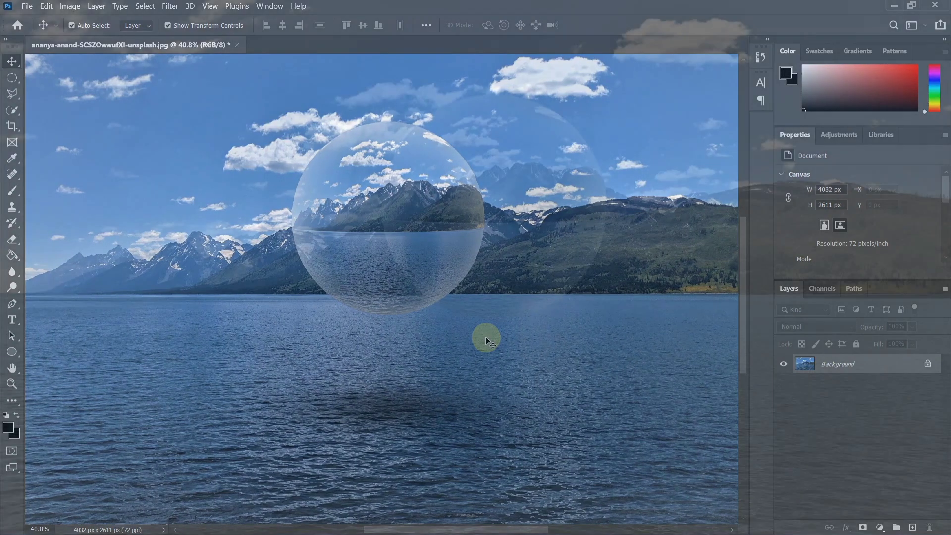